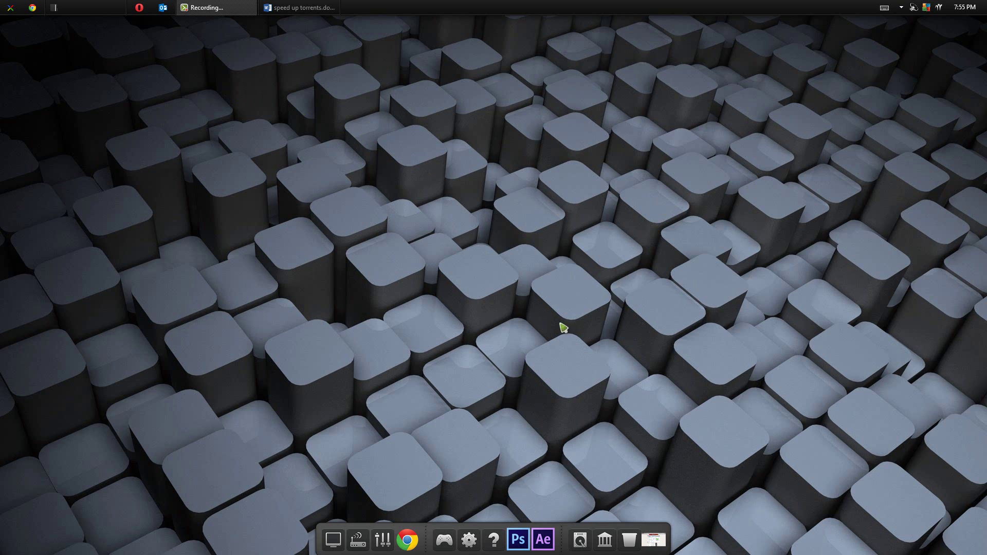
# Restore Chrome and switch to the bittorrent.com home page tab
pyautogui.click(650, 537)
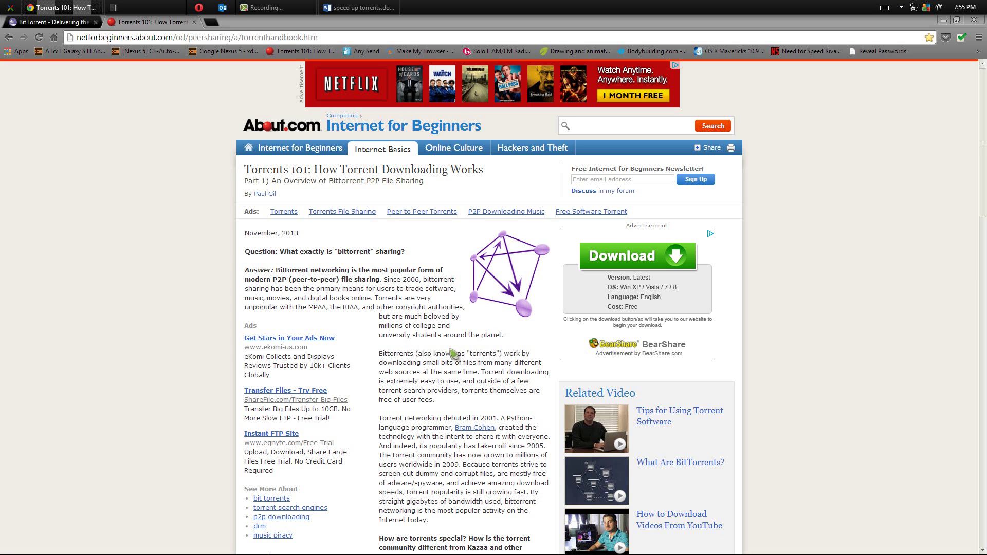
pyautogui.click(944, 20)
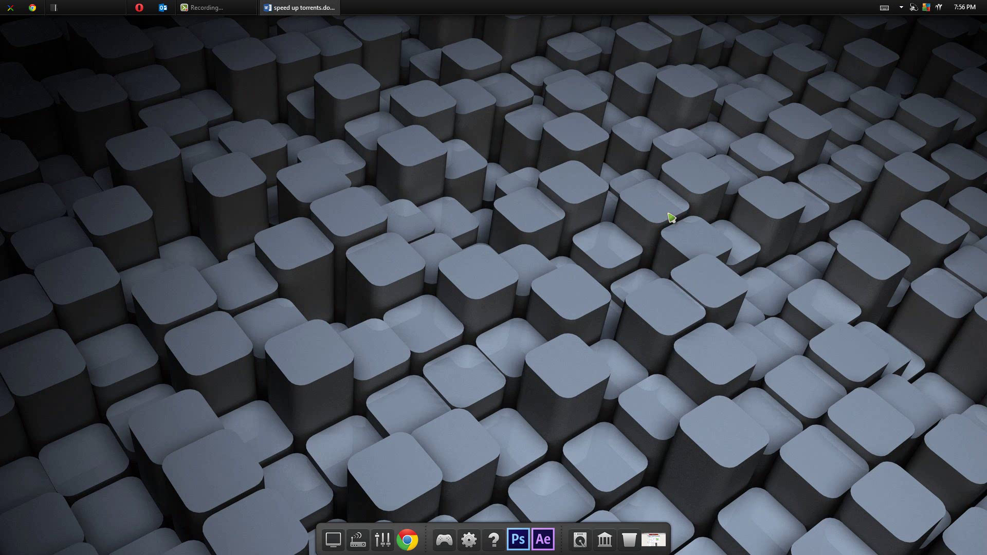
pyautogui.click(655, 540)
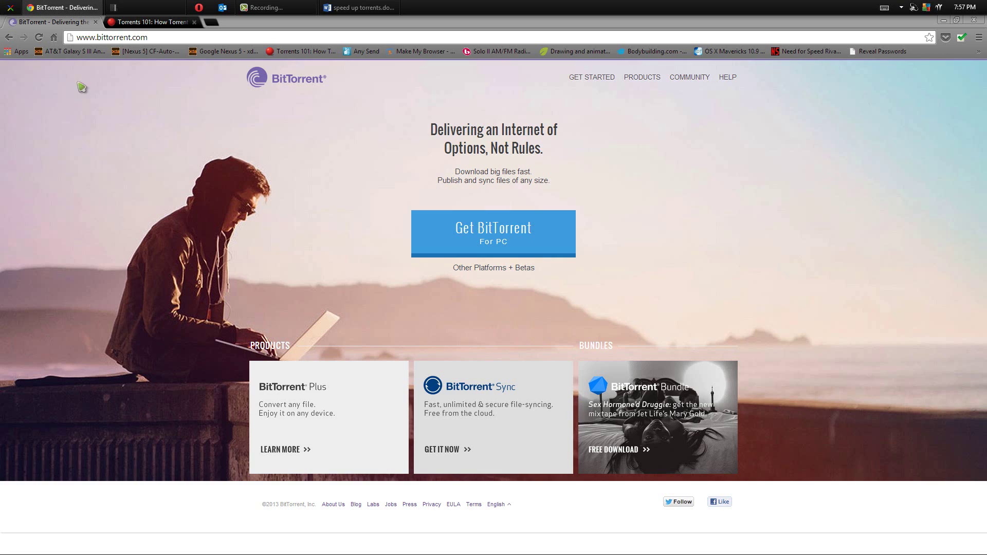
pyautogui.click(51, 22)
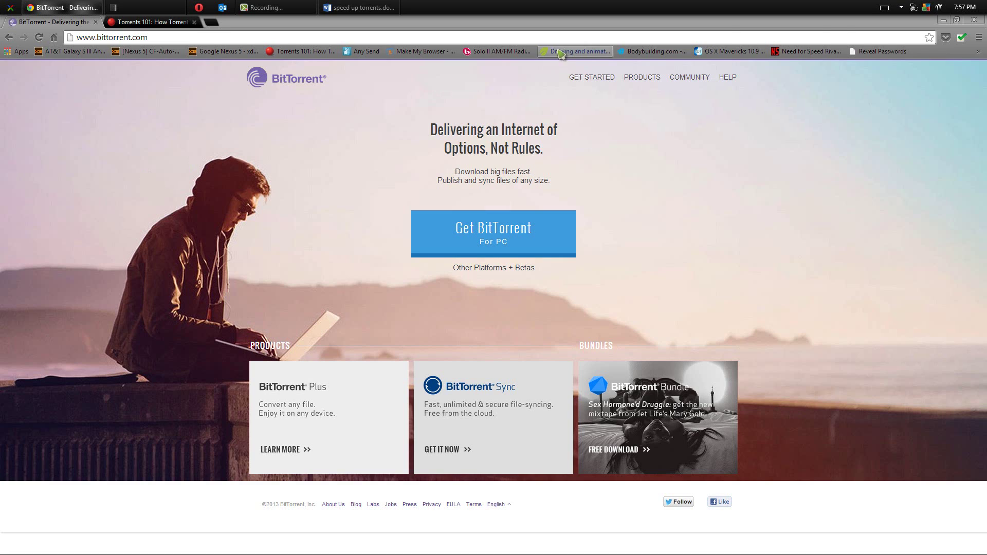
# Minimize Chrome and open BitTorrent from the hidden tray icons
pyautogui.click(944, 21)
pyautogui.click(901, 7)
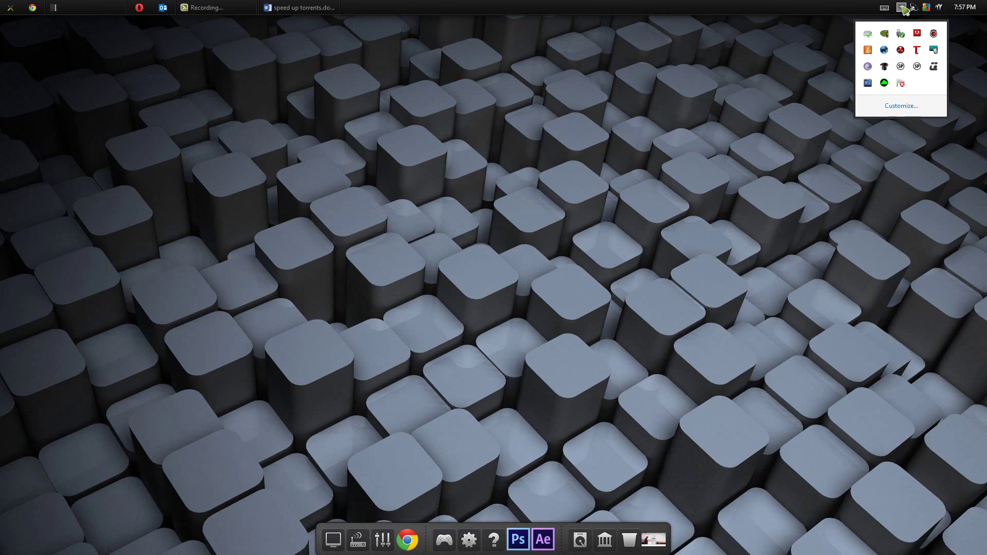
pyautogui.click(868, 67)
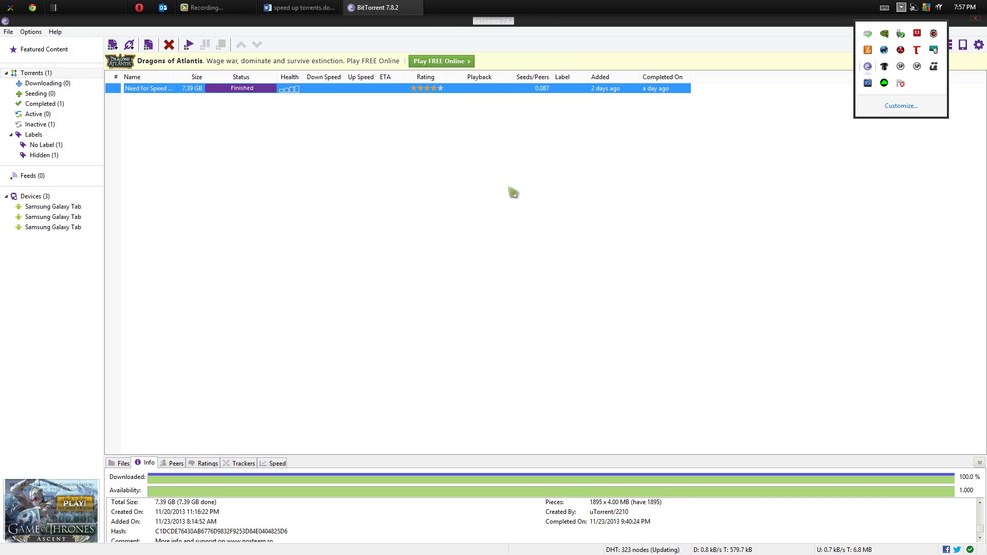
# Select the Need for Speed torrent and copy its info hash from the Info tab
pyautogui.click(242, 299)
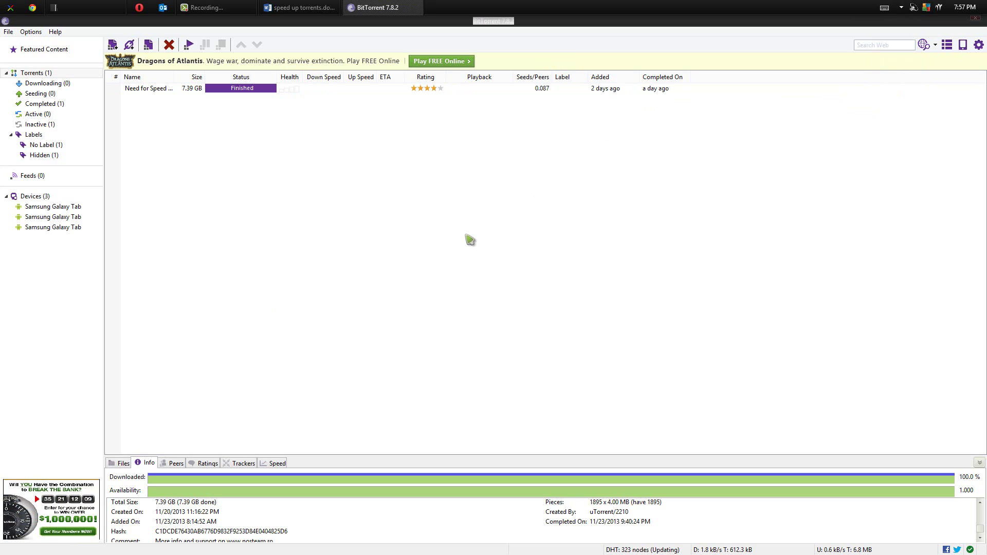
pyautogui.click(159, 91)
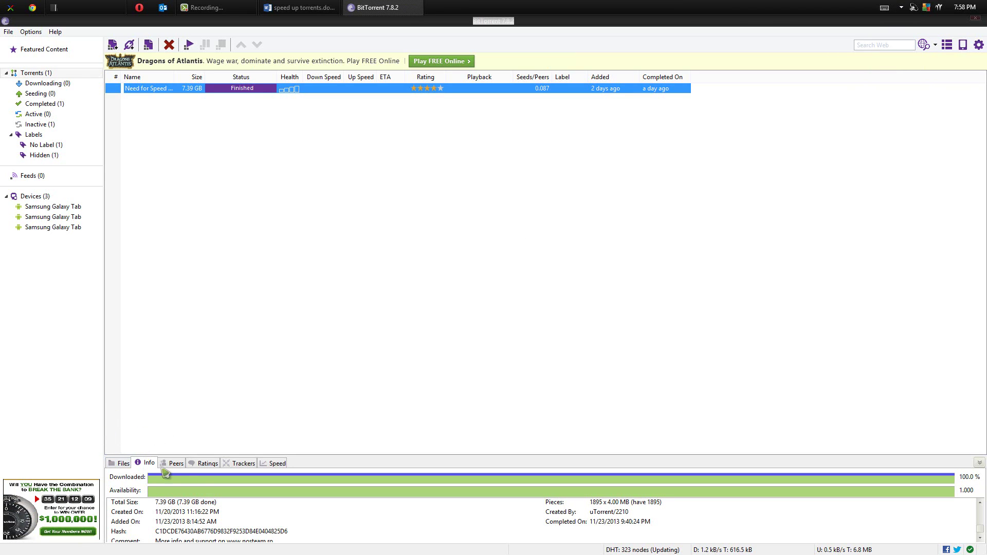
pyautogui.click(981, 538)
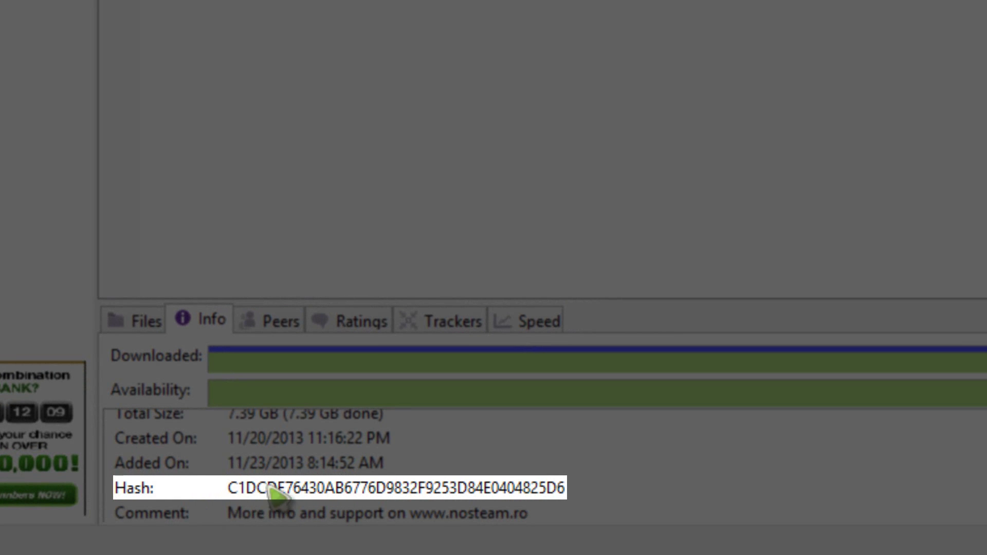
pyautogui.rightClick(342, 493)
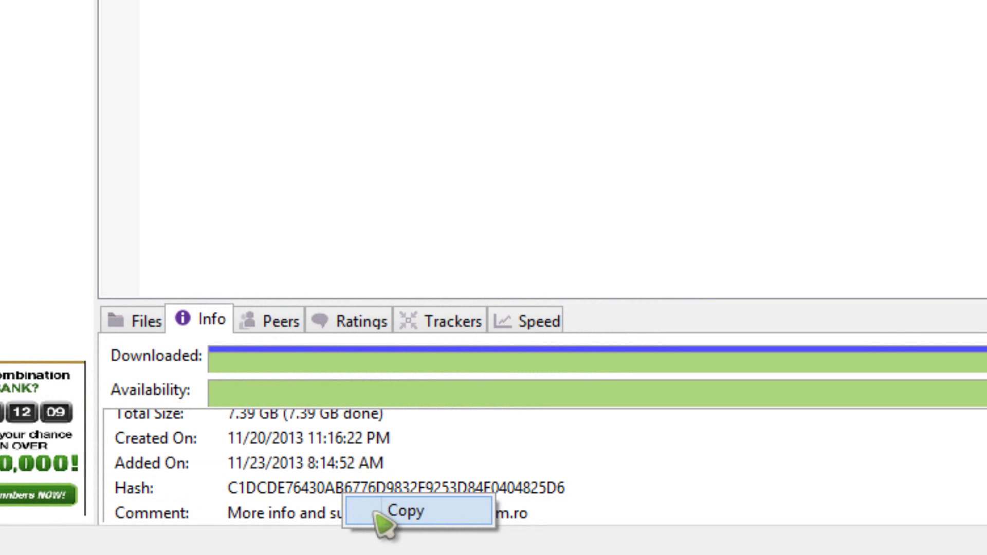
pyautogui.click(383, 512)
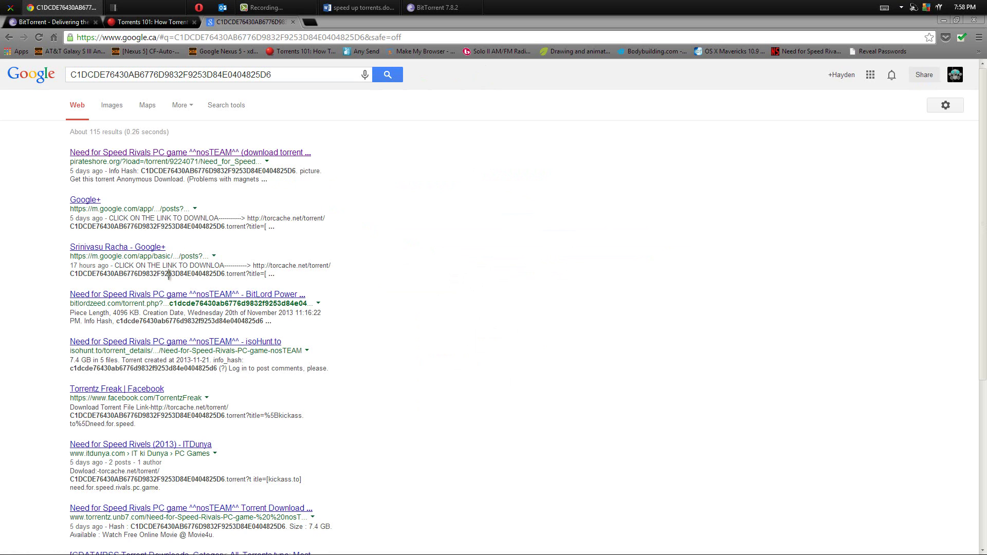
# Check the isoHunt listing (7.4 GB, 5 files), then rerun the pasted info-hash search
pyautogui.click(142, 342)
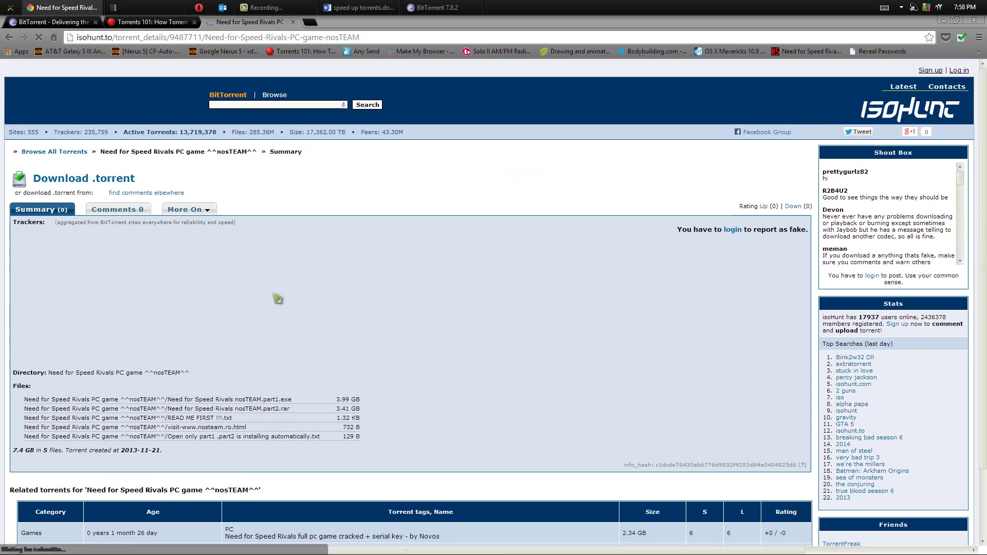
pyautogui.scroll(-2, 314, 282)
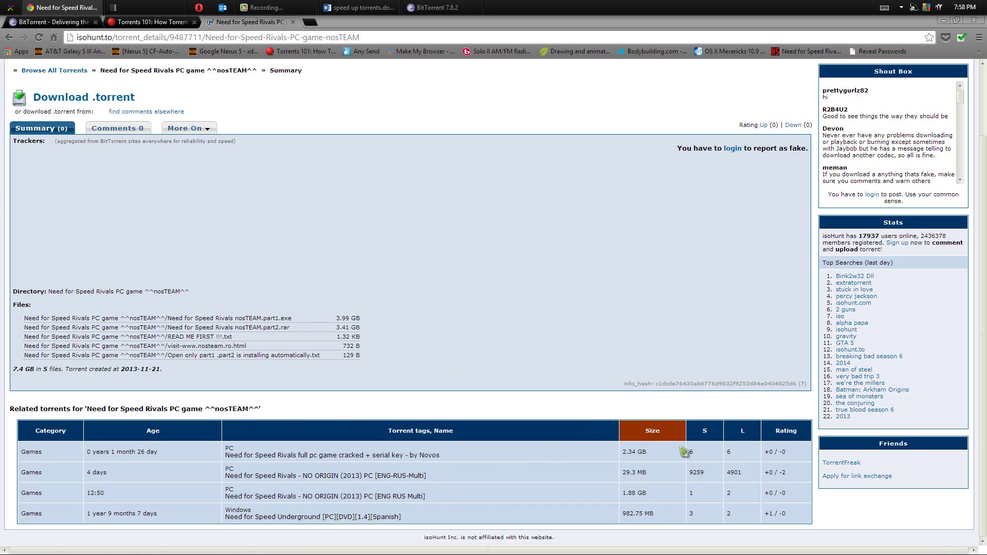
pyautogui.hotkey('ctrl', 'l')
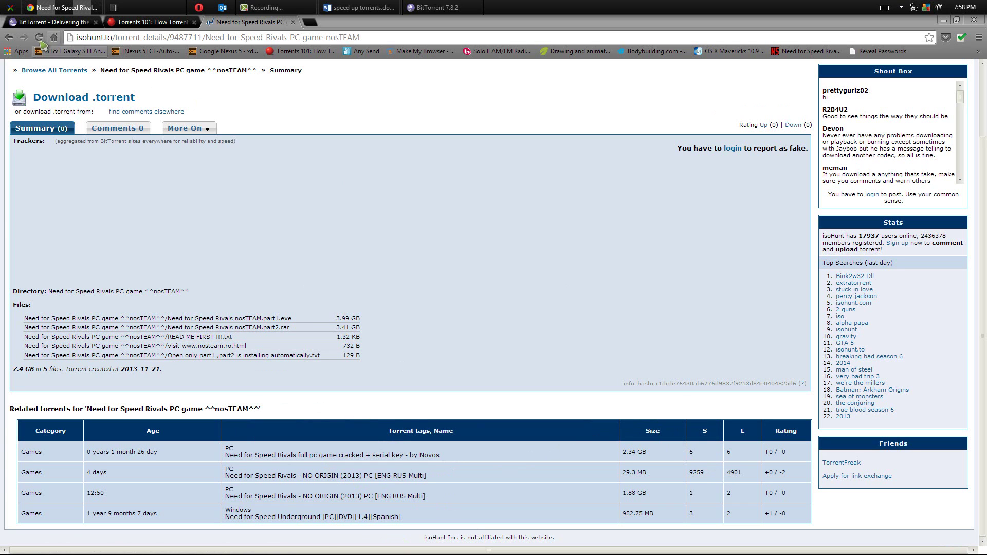
pyautogui.hotkey('ctrl', 'v')
pyautogui.press('Return')
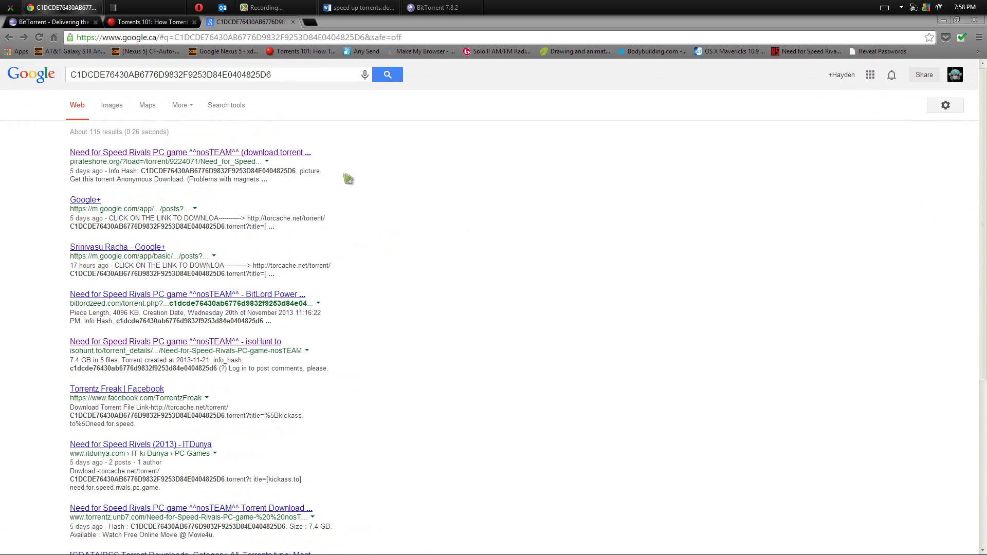
# Open the pirateshore.org details for Need for Speed Rivals (886 seeders, 2952 leechers)
pyautogui.click(258, 154)
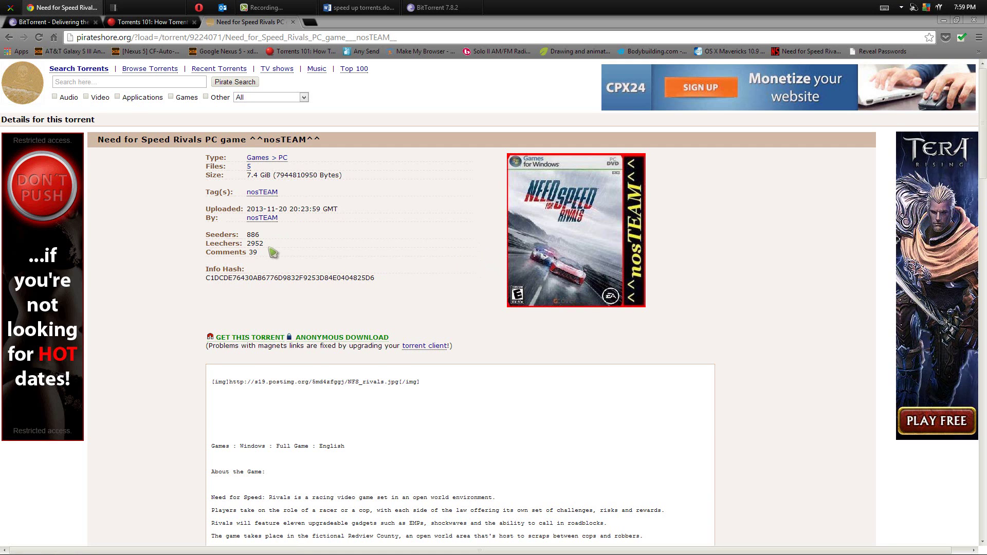
pyautogui.scroll(-6, 273, 252)
pyautogui.scroll(6, 273, 252)
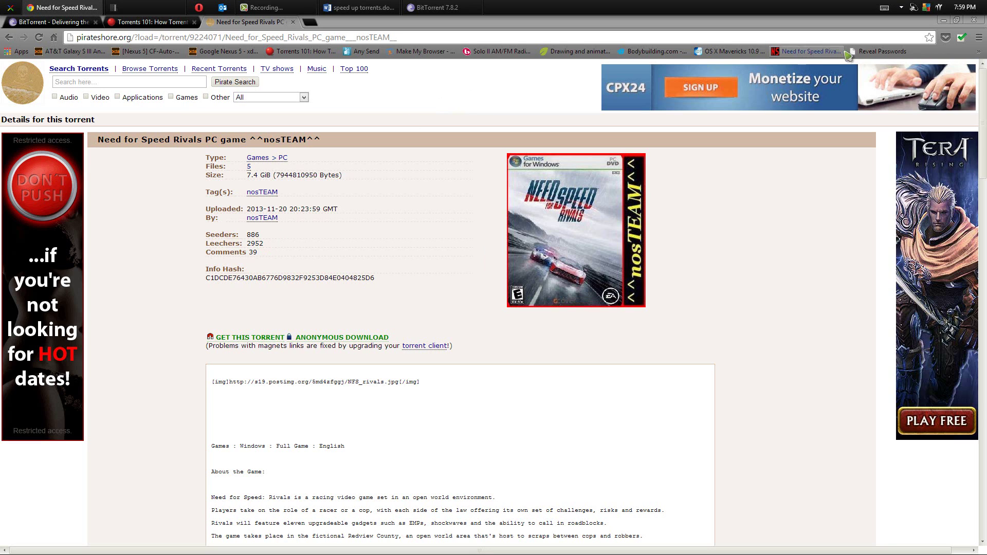
# Return to BitTorrent, deselect the Need for Speed torrent, and open the Options menu
pyautogui.hotkey('alt', 'Tab')
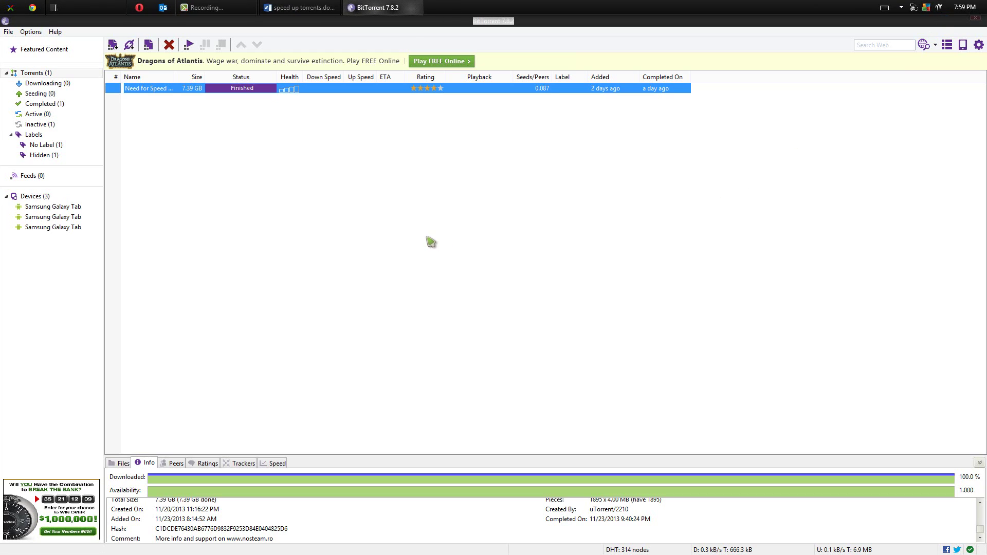
pyautogui.click(428, 242)
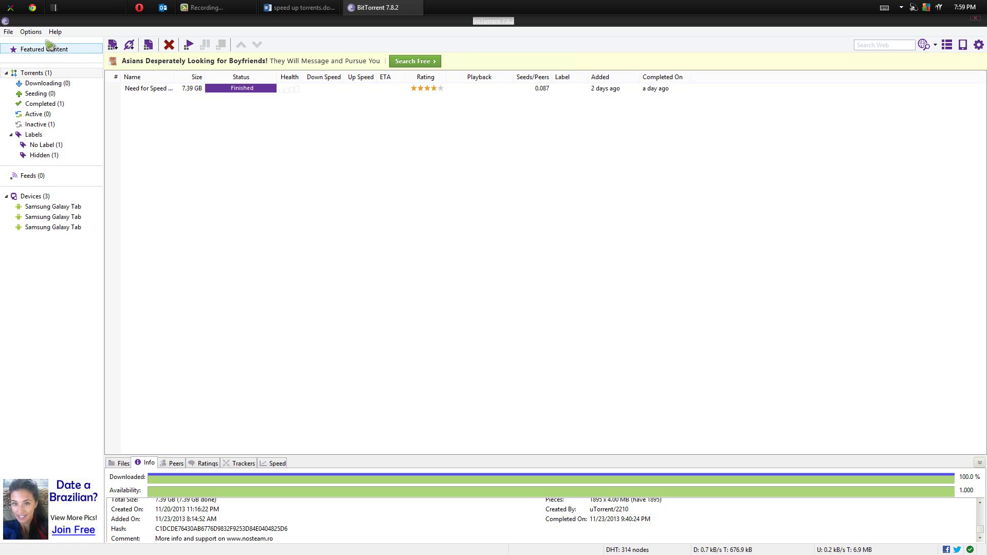
pyautogui.click(31, 31)
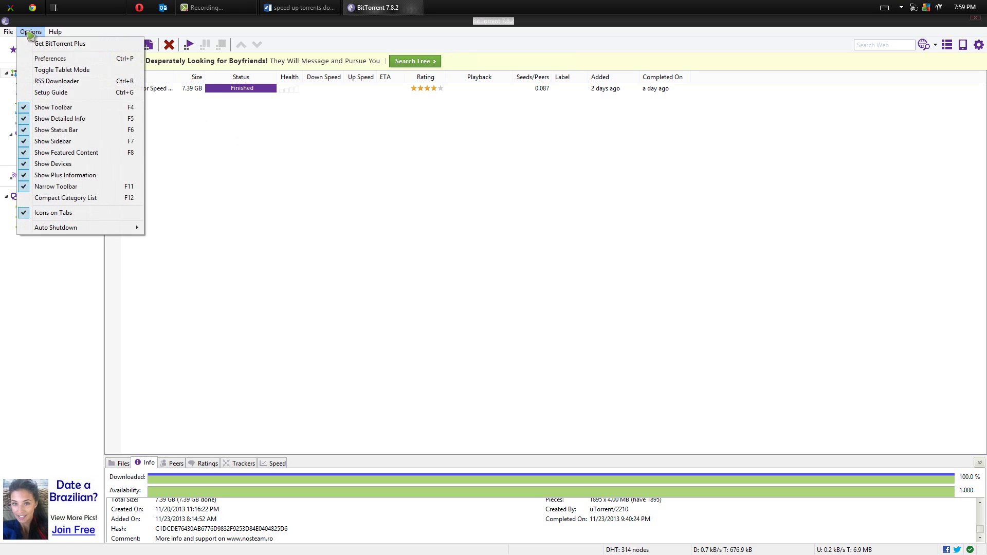
# Open Options > Preferences on the General page and move the dialog left
pyautogui.click(77, 59)
pyautogui.click(350, 180)
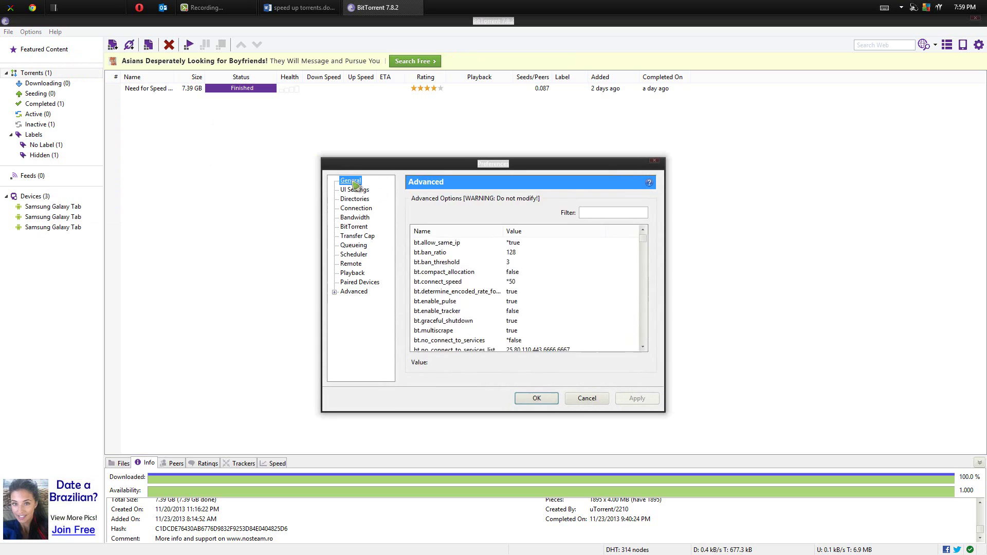
pyautogui.moveTo(469, 163); pyautogui.dragTo(391, 164)
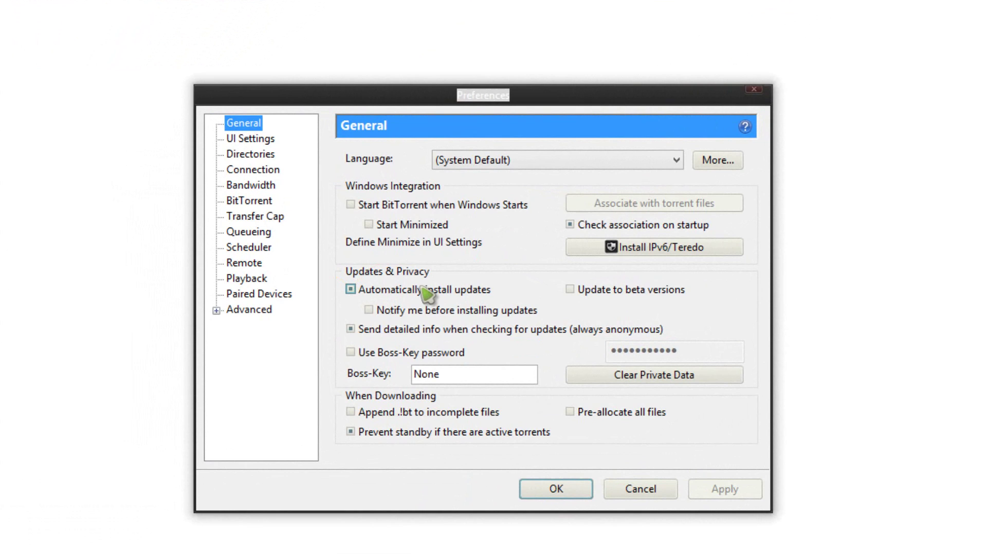
pyautogui.click(246, 124)
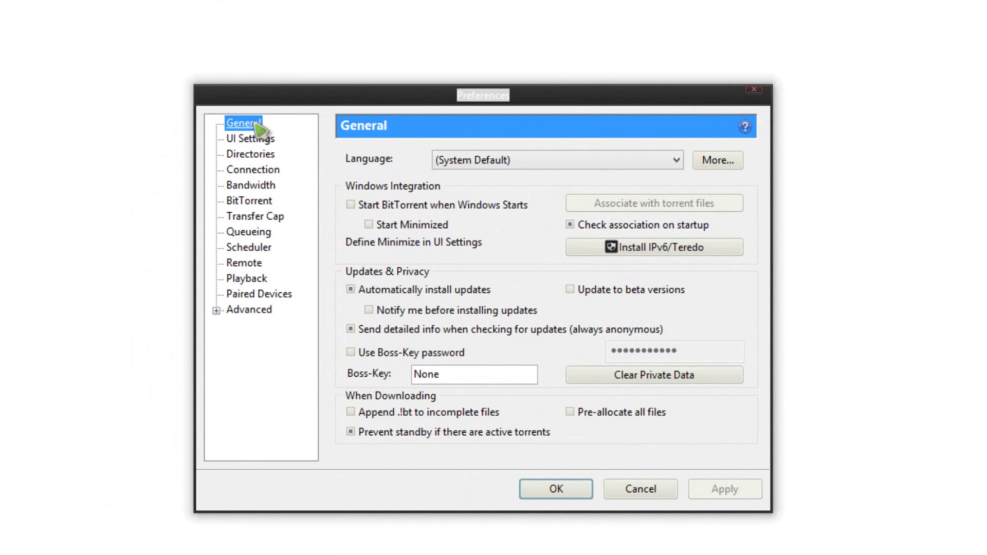
# Show Connection settings, keeping port 11136 with 'Randomize port each start' off
pyautogui.click(258, 170)
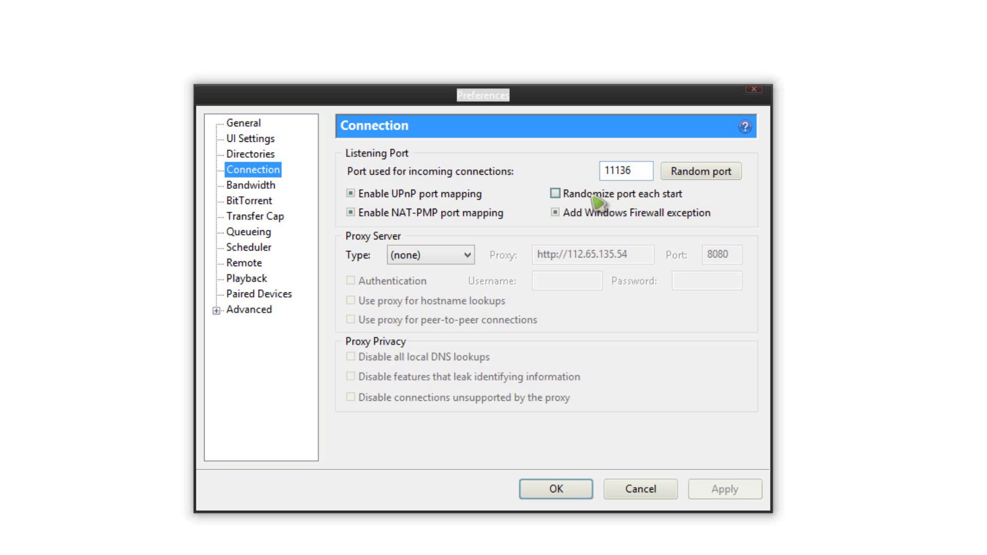
pyautogui.click(623, 197)
pyautogui.click(624, 196)
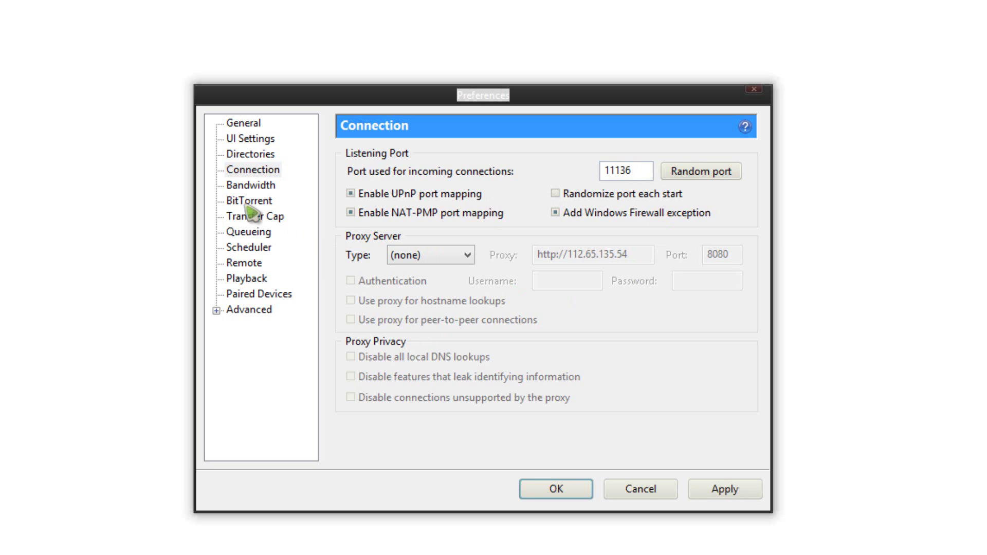
# Review Bandwidth limits: 670 kB/s maximum upload, unlimited (0) download
pyautogui.click(242, 186)
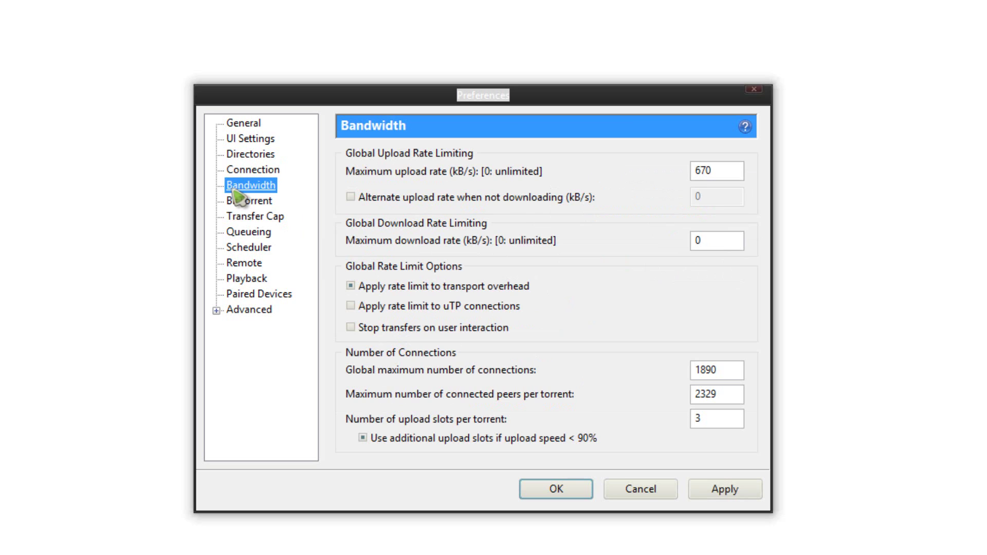
pyautogui.click(714, 169)
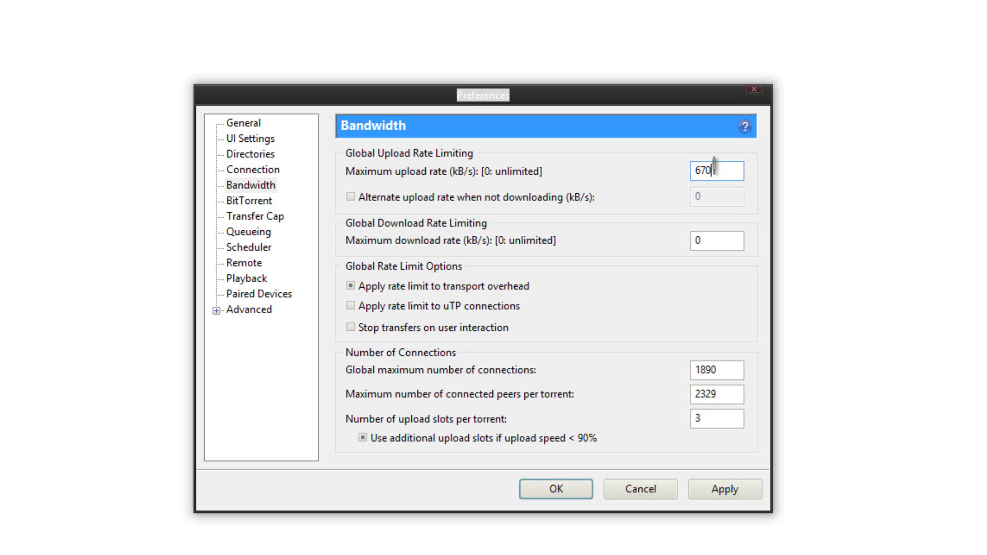
pyautogui.click(730, 238)
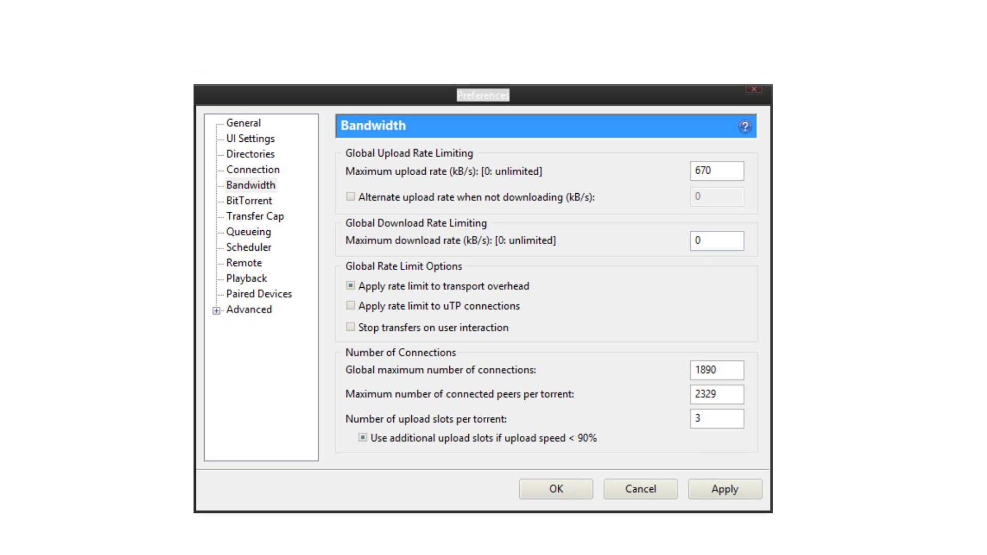
# Show BitTorrent protocol settings, keeping outgoing encryption set to Enabled
pyautogui.click(248, 201)
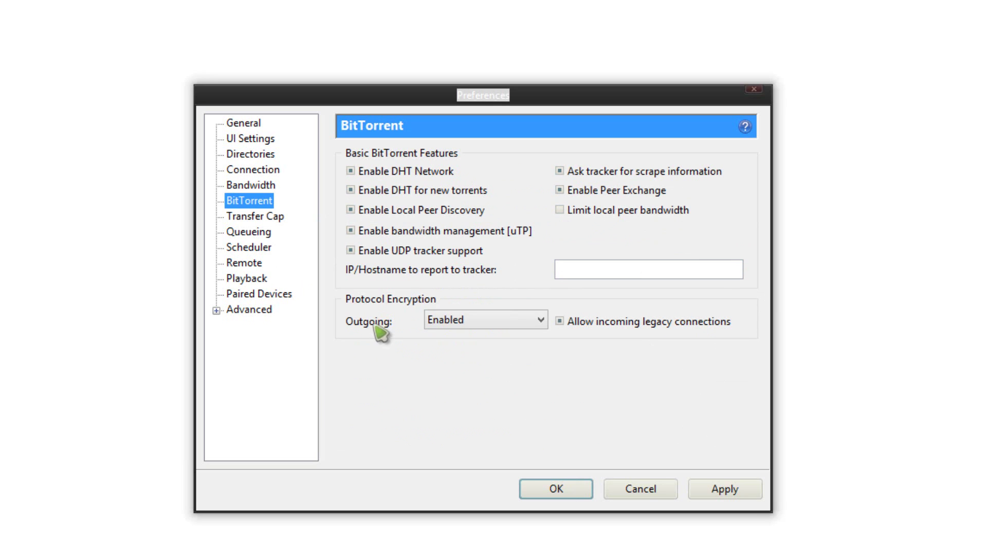
pyautogui.click(454, 320)
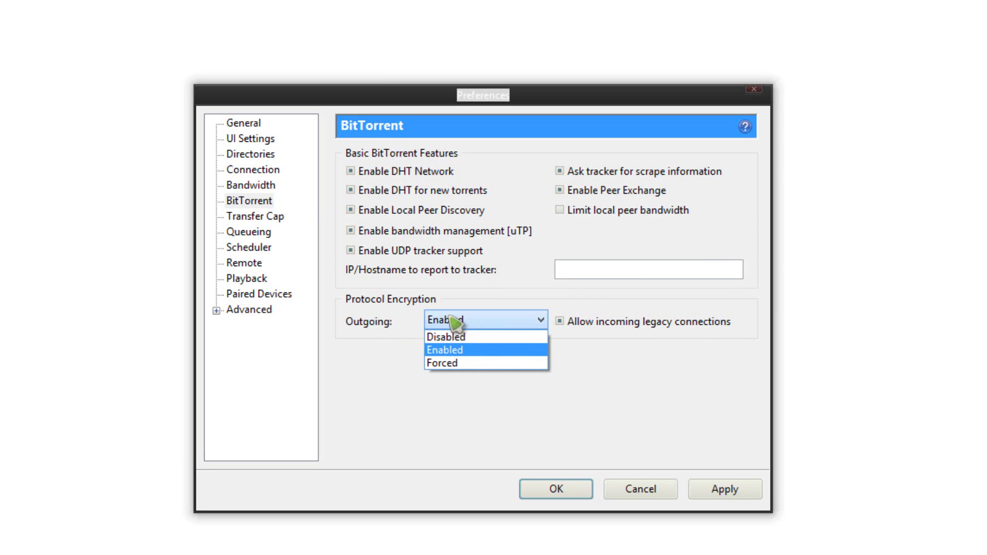
pyautogui.click(453, 319)
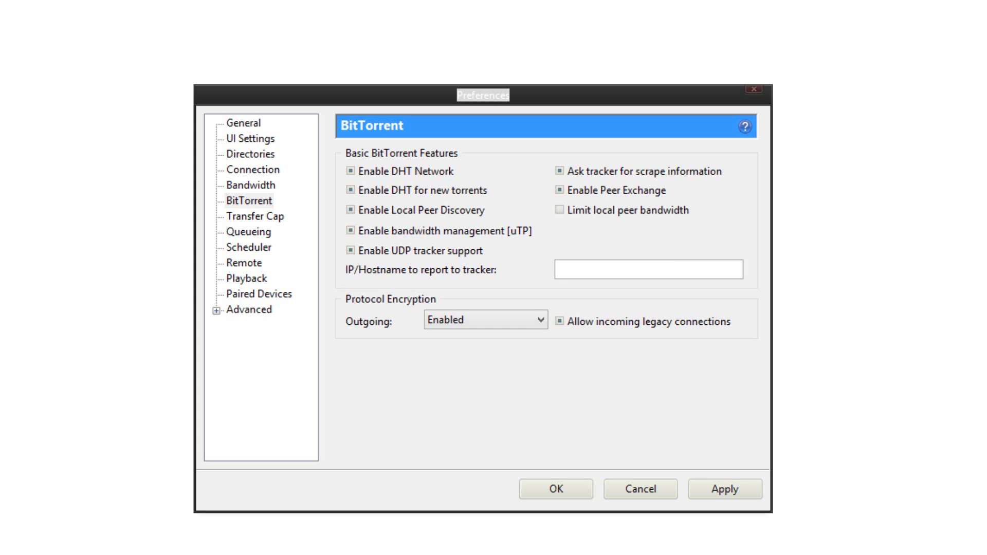
# Show Queueing settings and expand the Advanced group in the tree
pyautogui.click(263, 238)
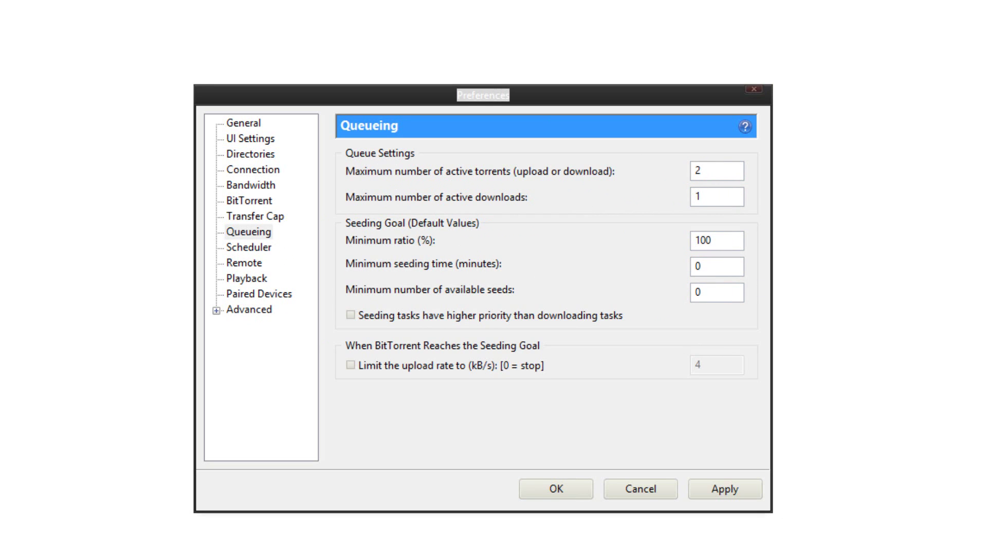
pyautogui.click(216, 310)
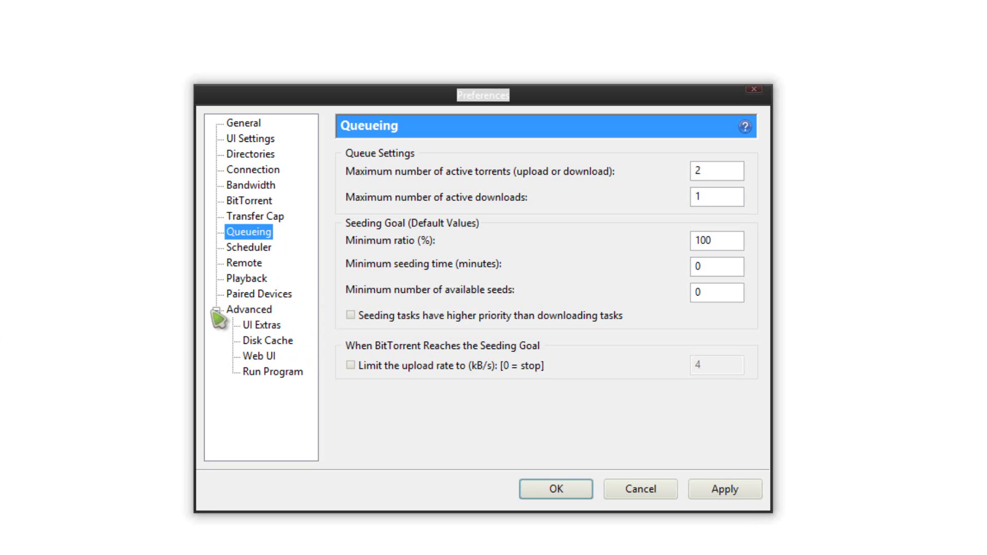
# Show the Disk Cache page under Advanced, keeping automatic cache sizing and read/write caching
pyautogui.click(285, 342)
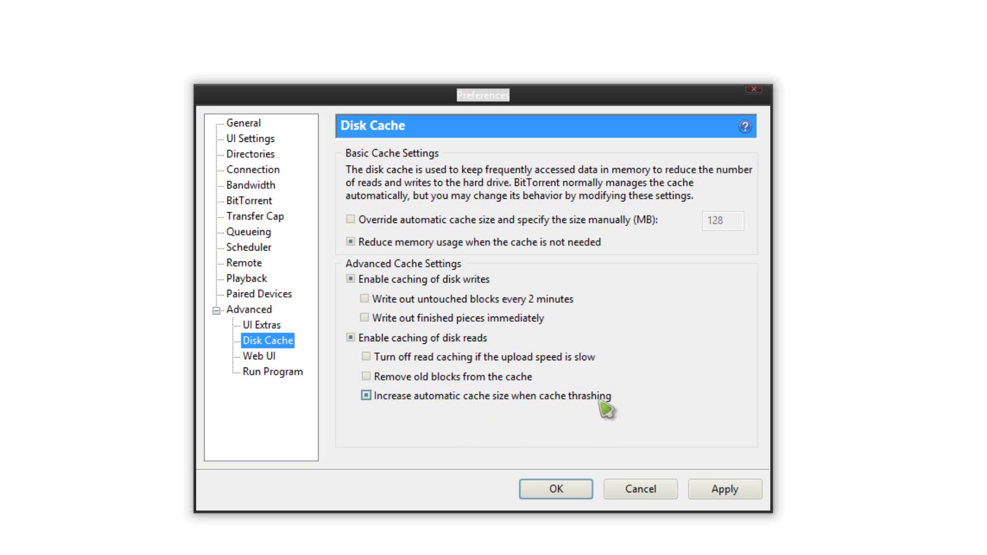
# Open the Advanced options list and toggle bt.allow_same_ip to false, then back to true
pyautogui.click(252, 310)
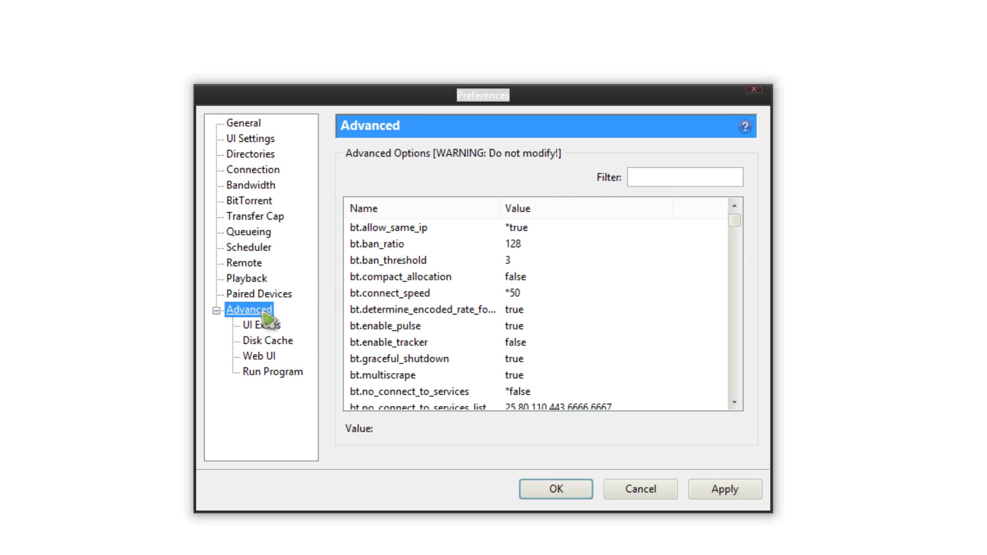
pyautogui.click(423, 234)
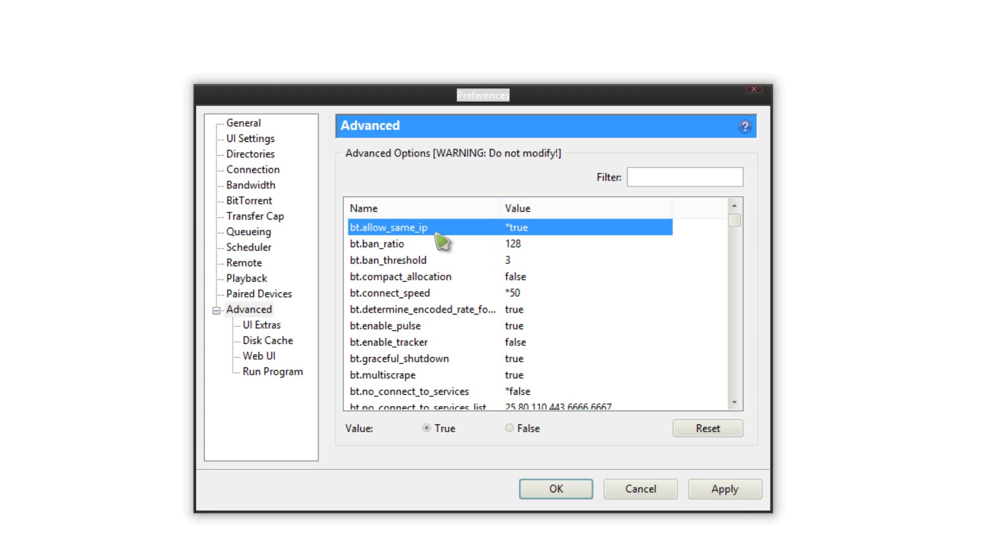
pyautogui.click(514, 428)
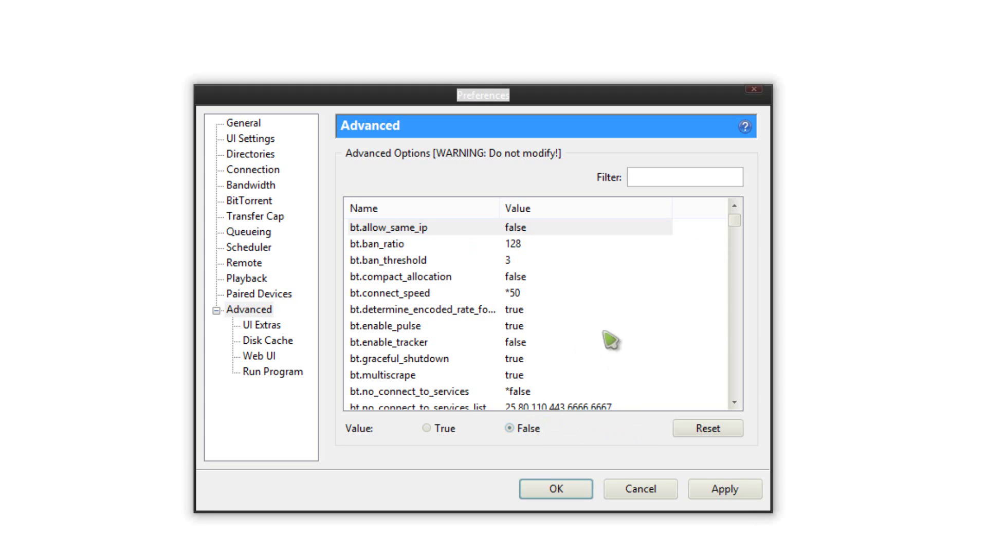
pyautogui.click(437, 427)
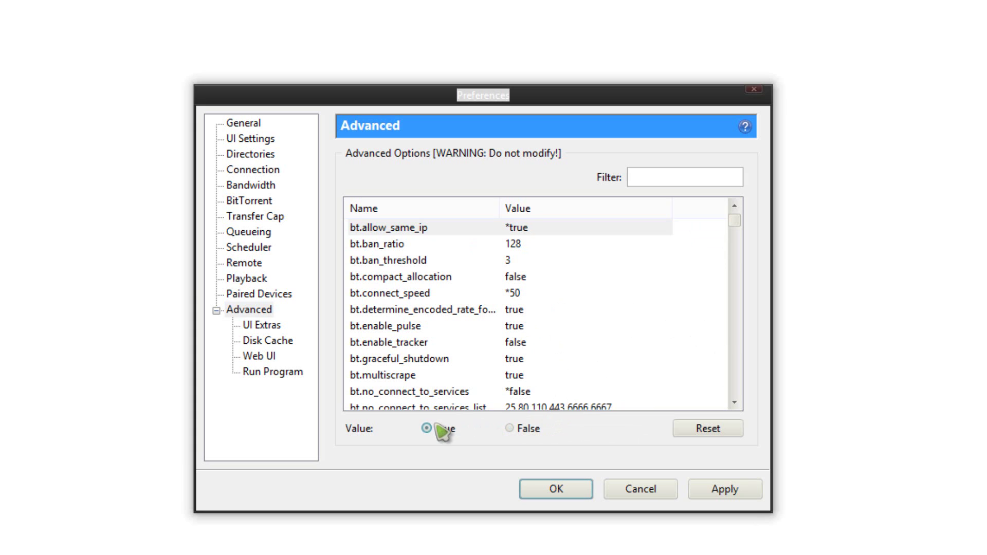
# Set the bt.ban_ratio advanced option to 128
pyautogui.click(515, 246)
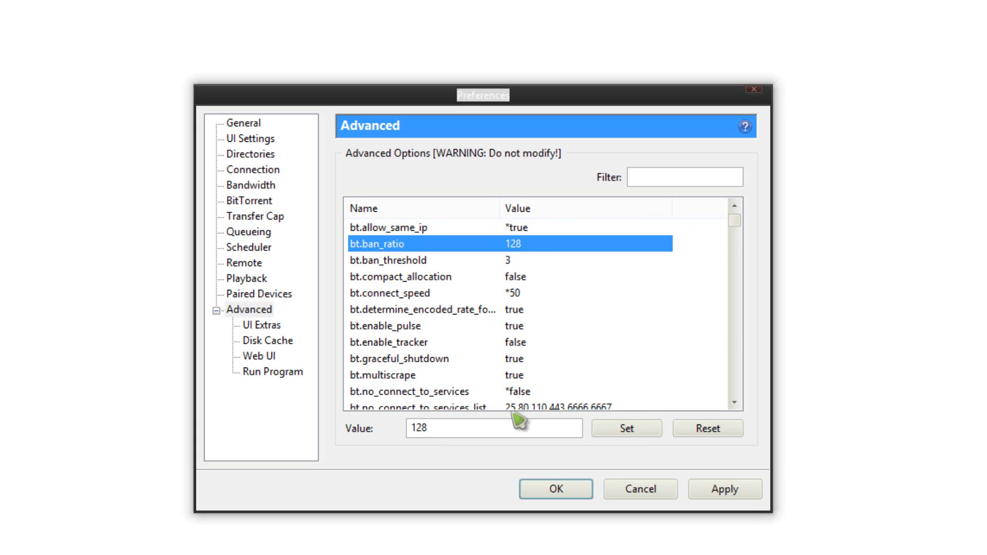
pyautogui.click(408, 436)
pyautogui.doubleClick(408, 435)
pyautogui.write('128')
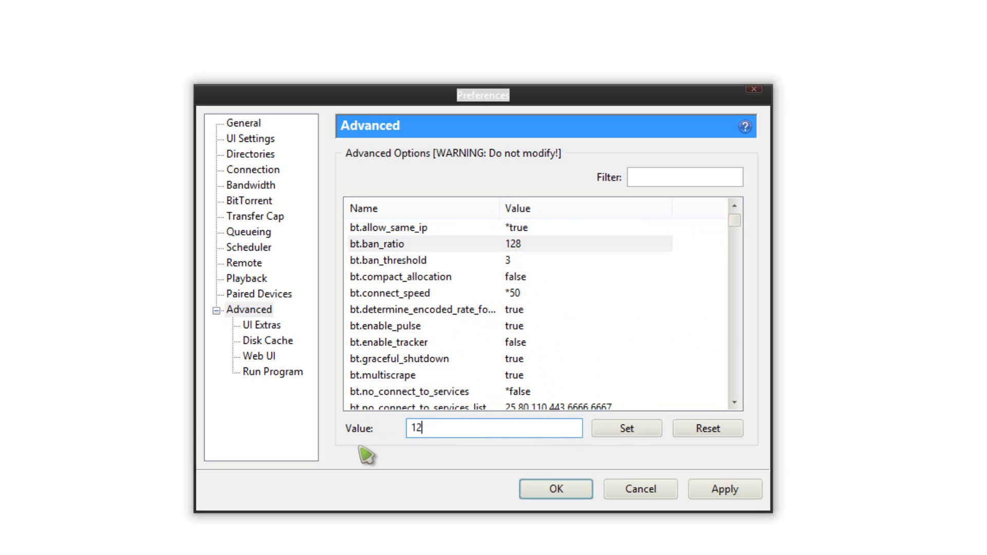
pyautogui.click(625, 428)
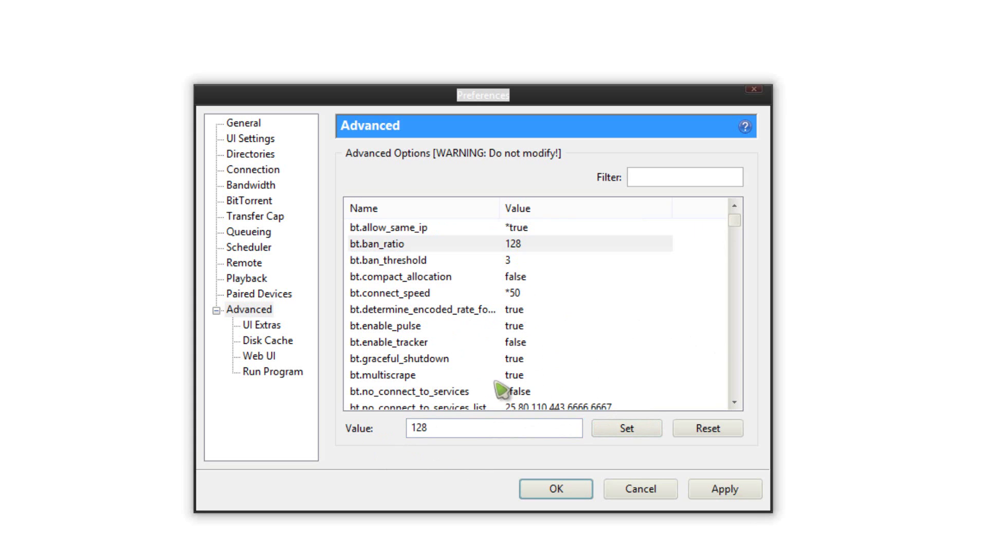
# Review the values of bt.ban_threshold, bt.connect_speed and bt.no_connect_to_services
pyautogui.click(434, 260)
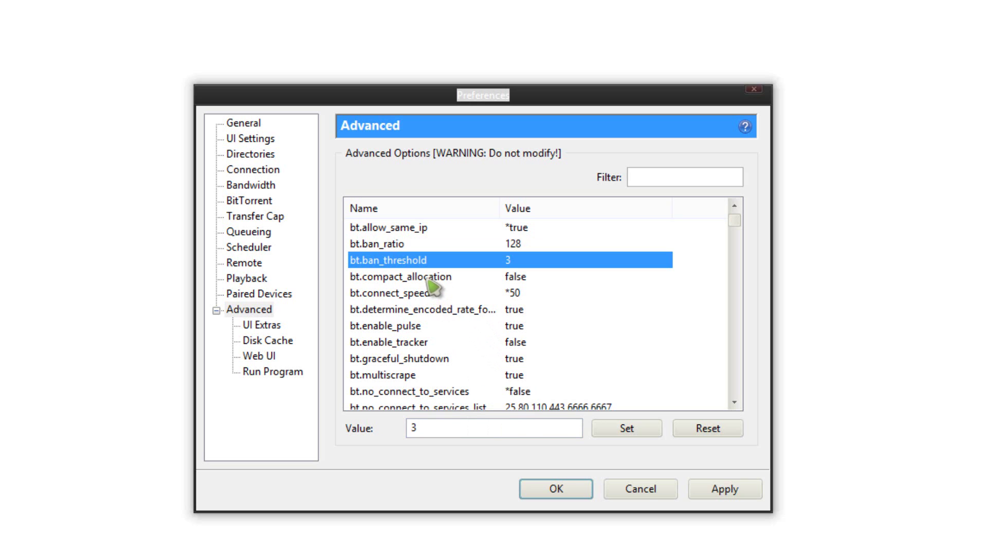
pyautogui.click(504, 294)
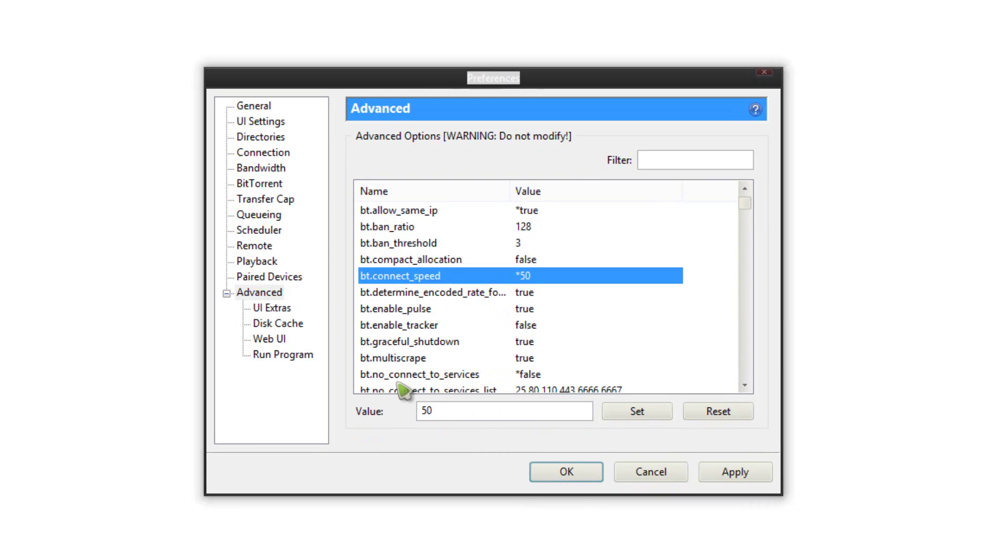
pyautogui.click(529, 375)
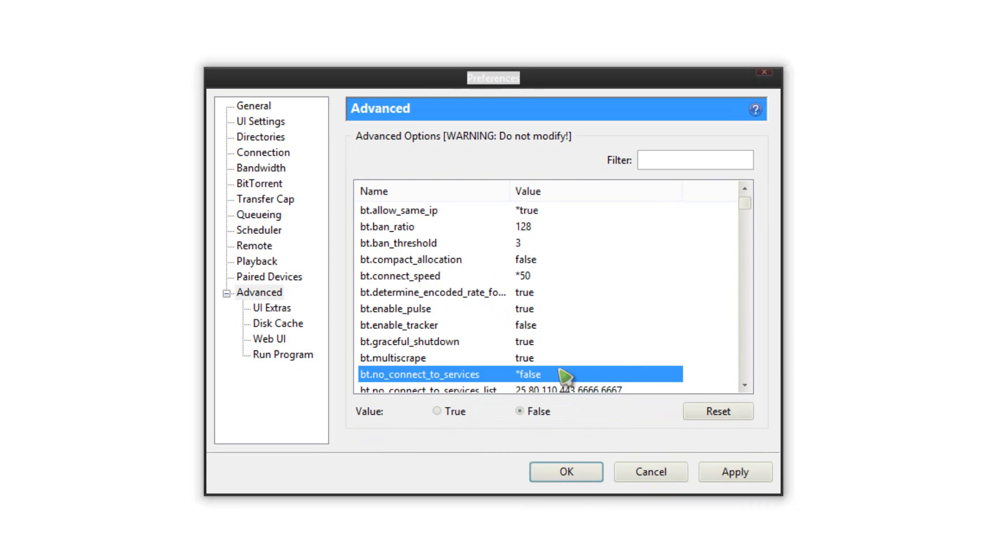
pyautogui.click(744, 385)
# Set bt.pulse_interval to 1200
pyautogui.scroll(-3, 746, 390)
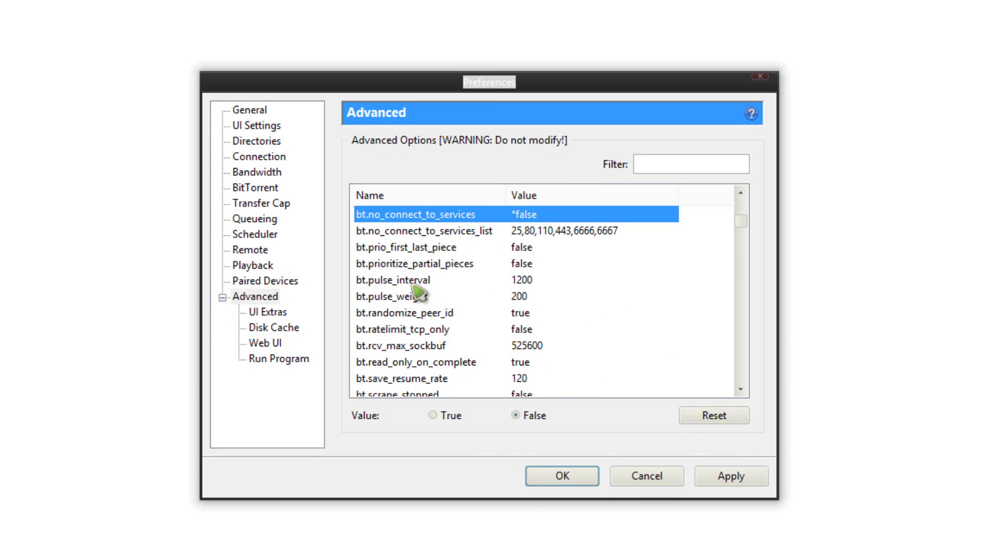
pyautogui.click(416, 281)
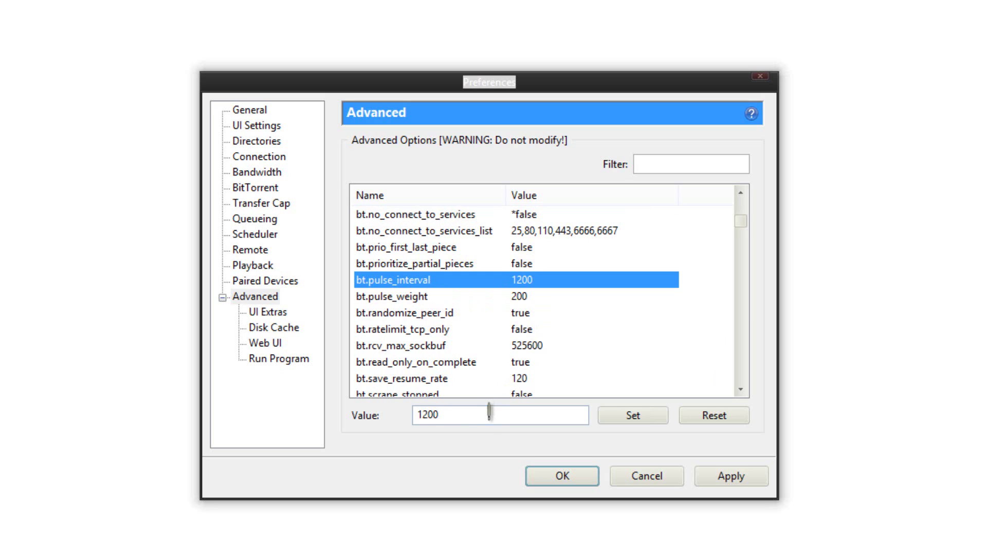
pyautogui.doubleClick(408, 415)
pyautogui.press('BackSpace')
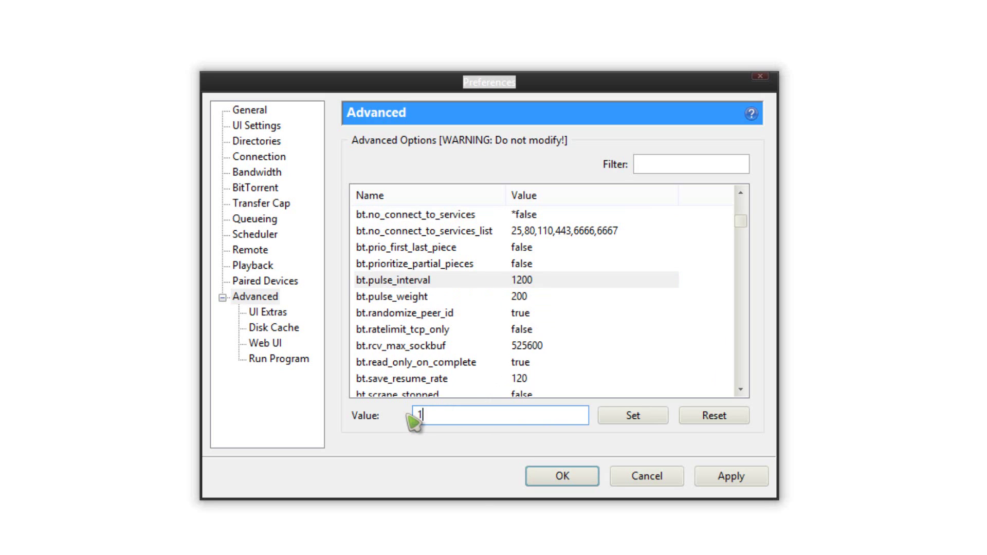
pyautogui.write('1200')
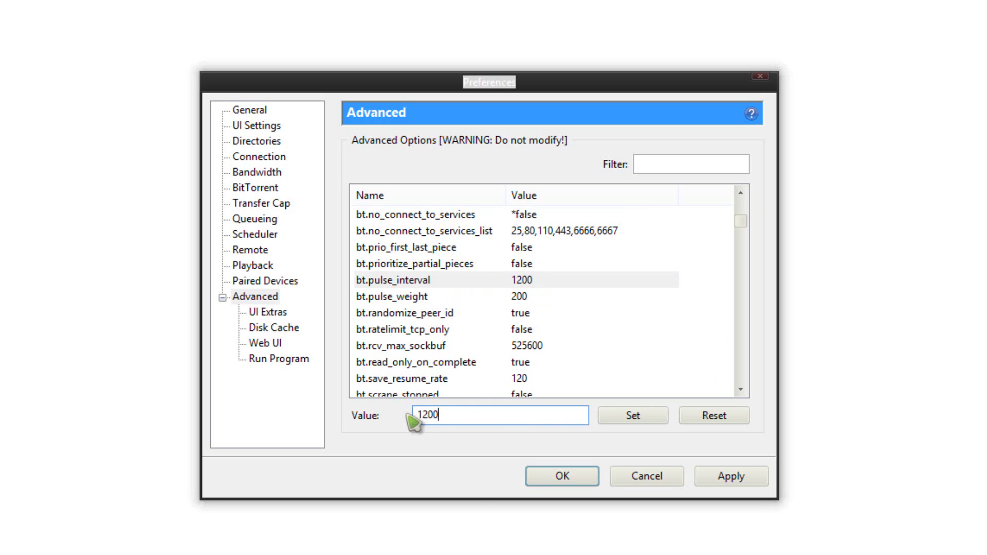
pyautogui.click(635, 416)
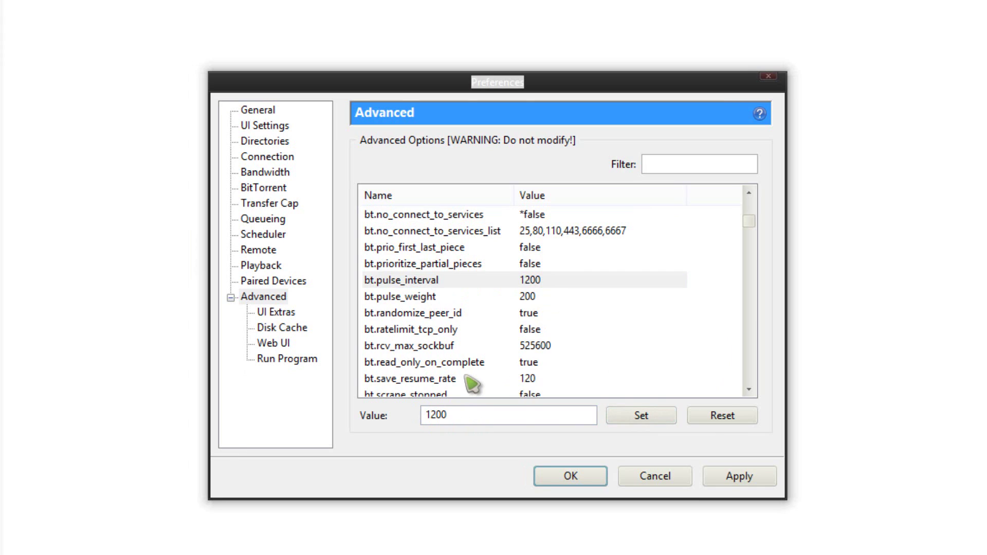
# Check bt.save_resume_rate, diskio.max_write_queue (32) and gui.update_rate (2000)
pyautogui.click(470, 382)
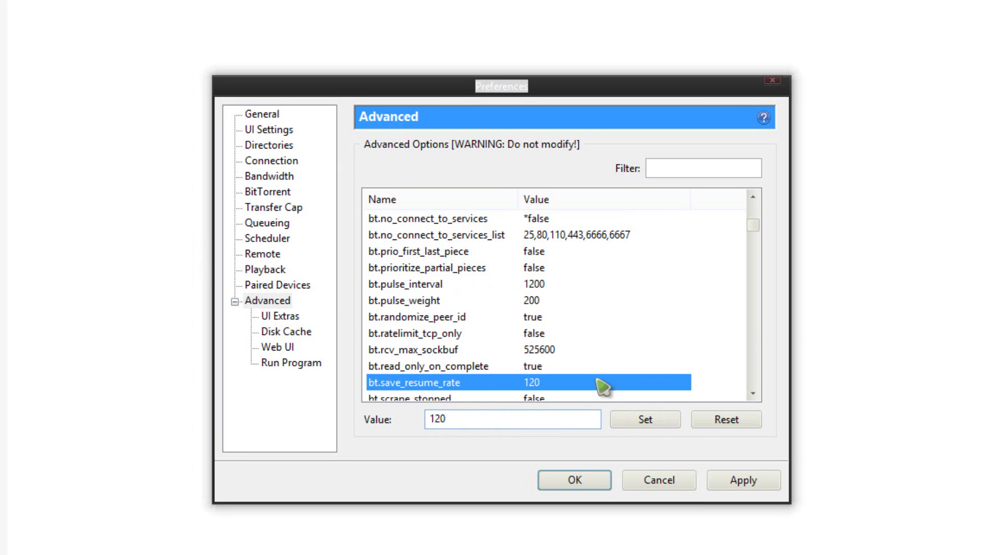
pyautogui.scroll(-7, 764, 241)
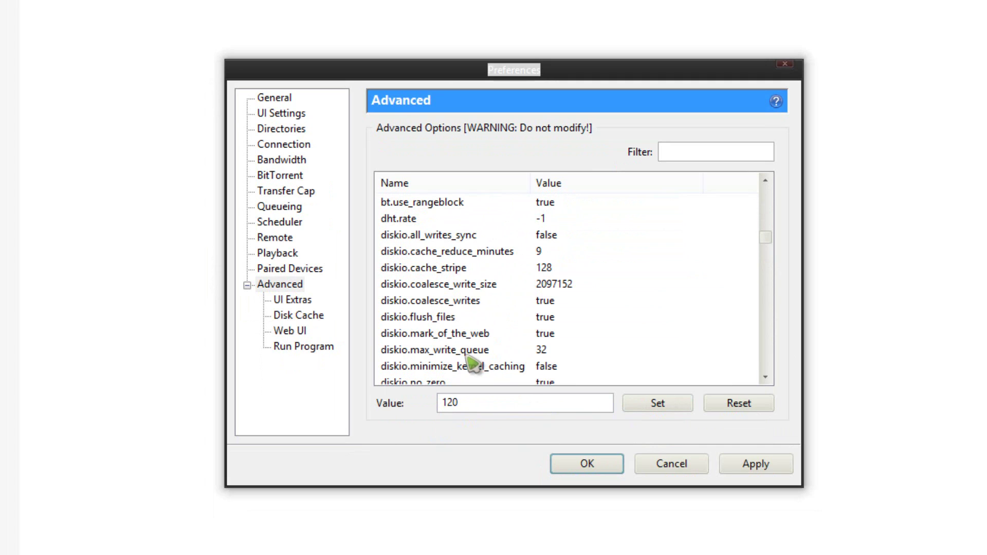
pyautogui.click(472, 352)
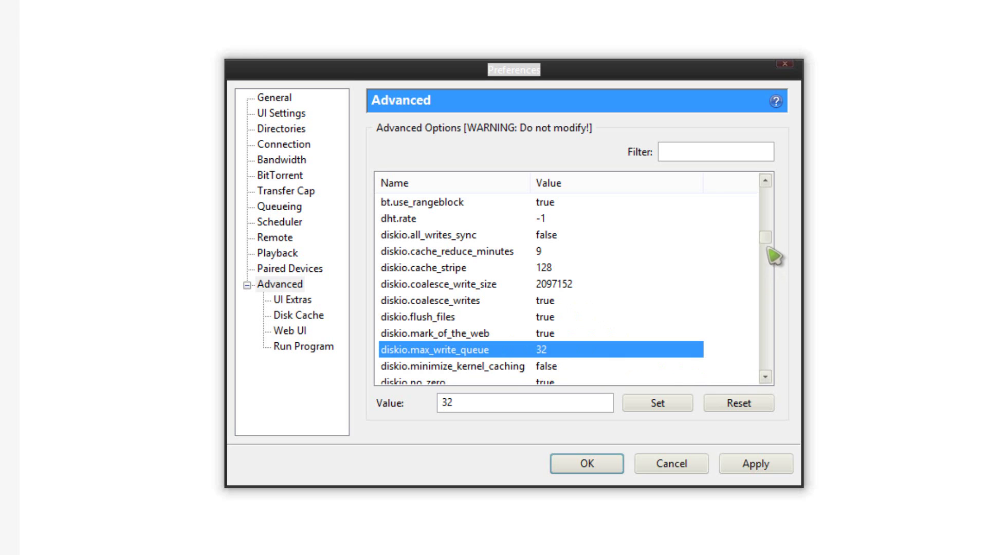
pyautogui.moveTo(766, 240); pyautogui.dragTo(768, 290)
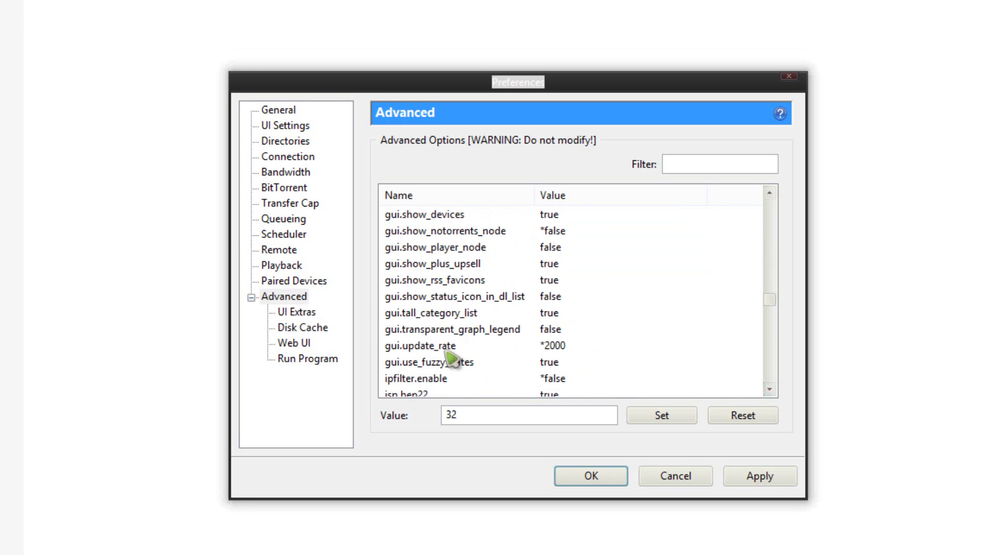
pyautogui.click(556, 351)
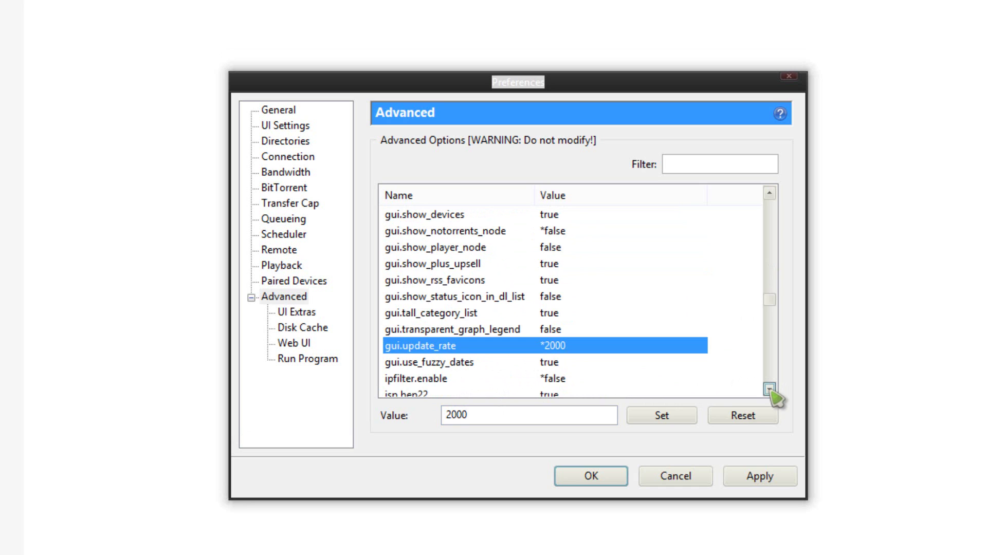
pyautogui.scroll(-8, 770, 390)
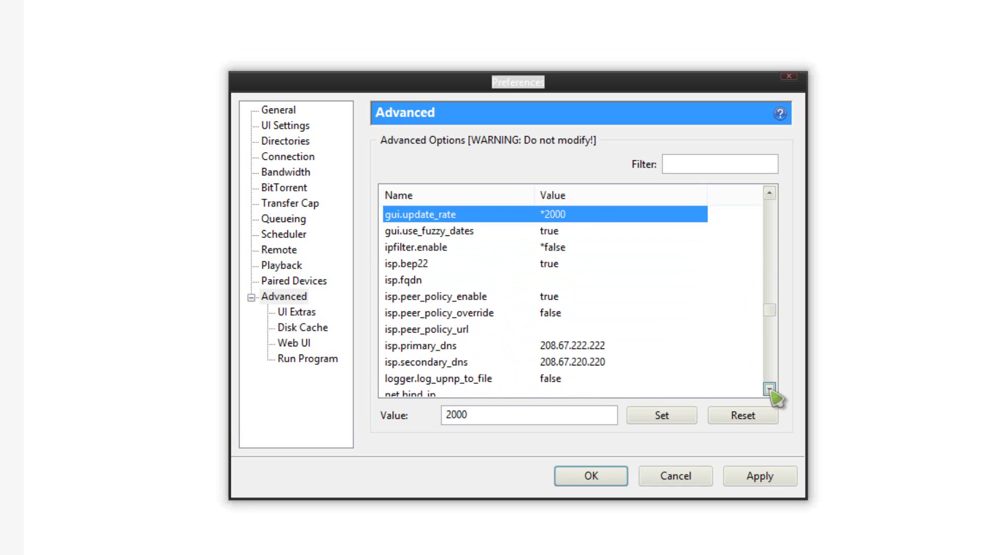
pyautogui.scroll(-6, 769, 390)
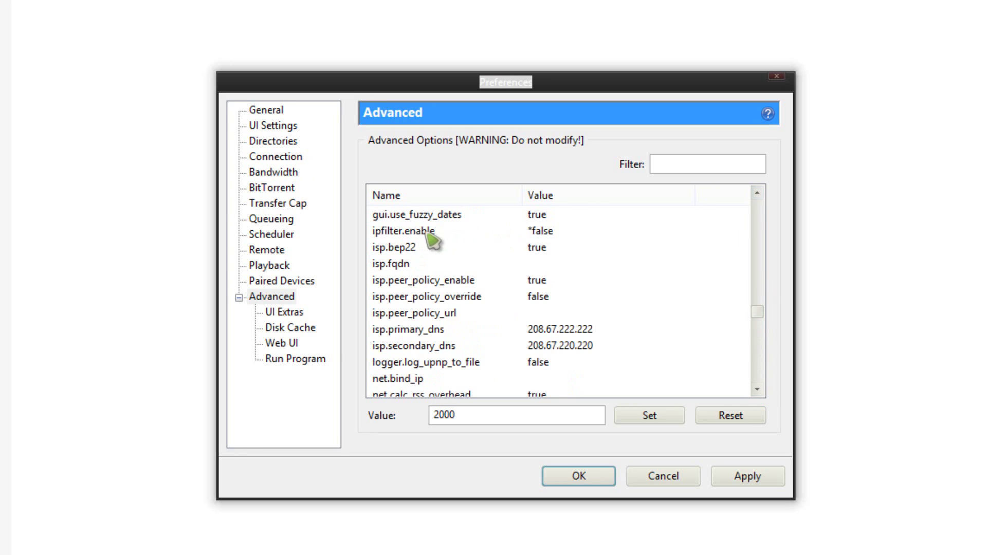
pyautogui.click(542, 233)
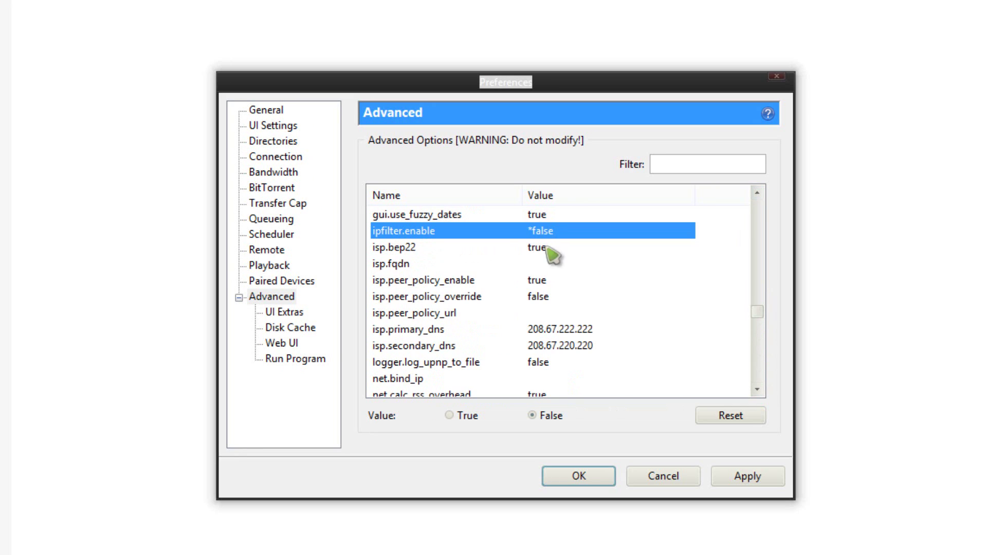
pyautogui.click(758, 389)
pyautogui.click(758, 389)
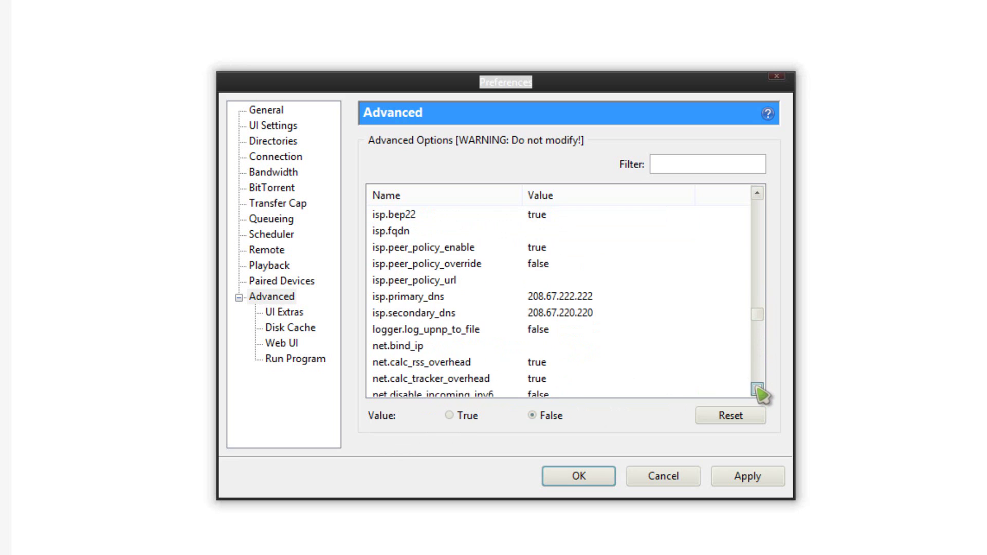
pyautogui.click(758, 390)
pyautogui.click(758, 390)
pyautogui.click(758, 389)
pyautogui.click(757, 390)
pyautogui.click(757, 389)
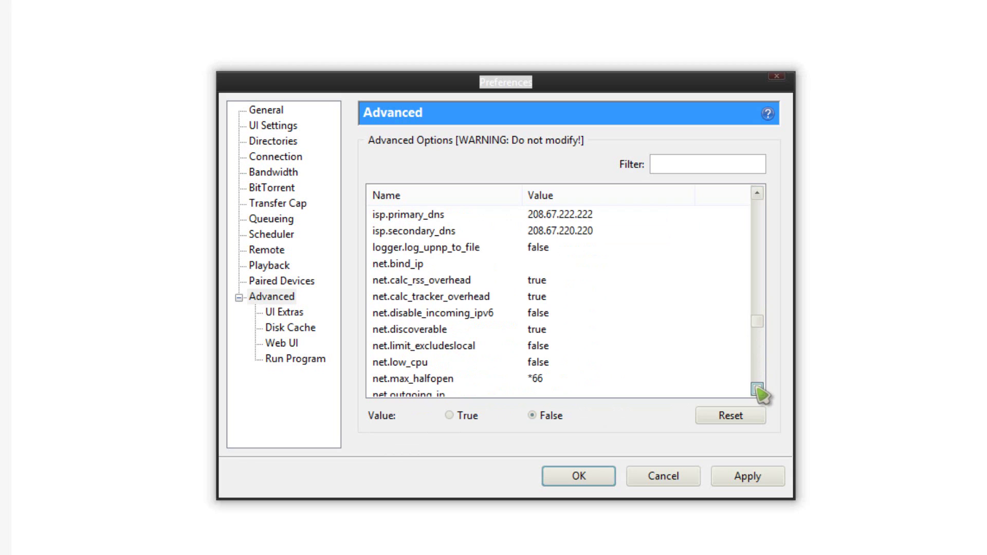
pyautogui.click(427, 382)
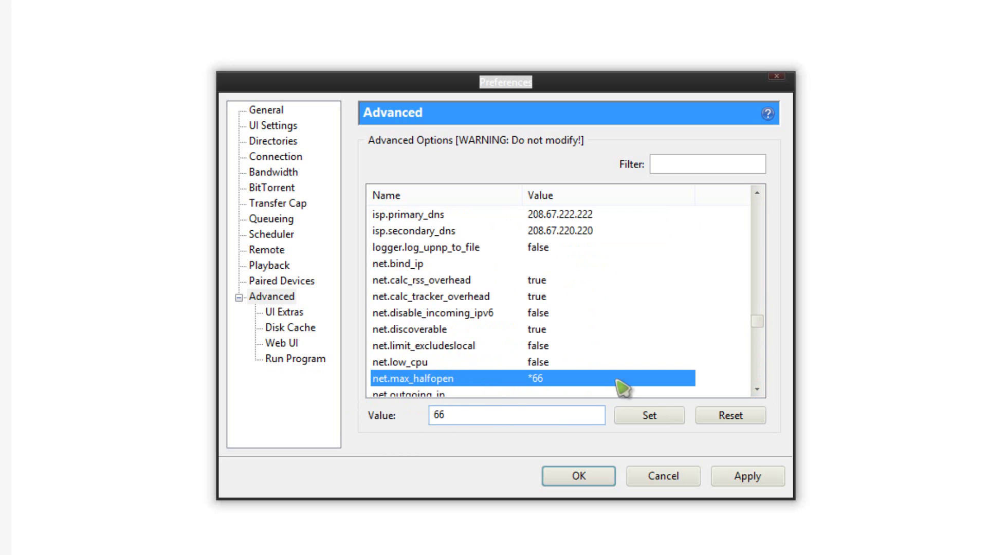
pyautogui.click(758, 390)
pyautogui.click(758, 390)
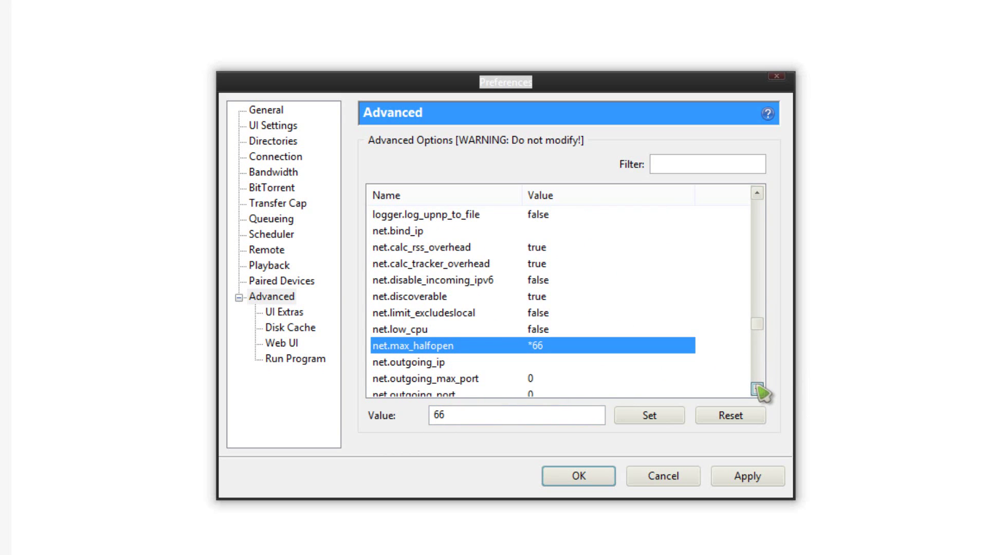
pyautogui.click(757, 390)
pyautogui.click(757, 390)
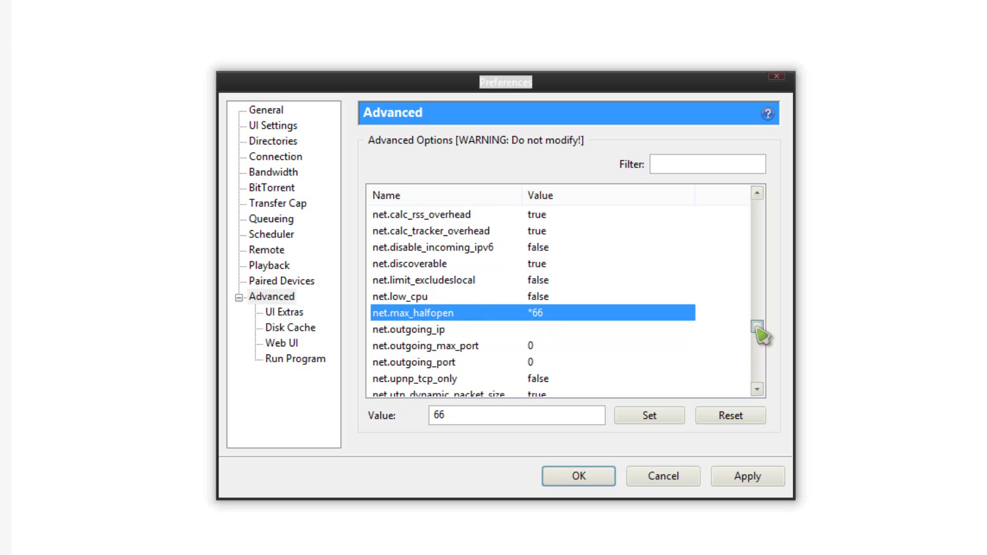
pyautogui.scroll(-1, 759, 331)
pyautogui.scroll(-4, 759, 340)
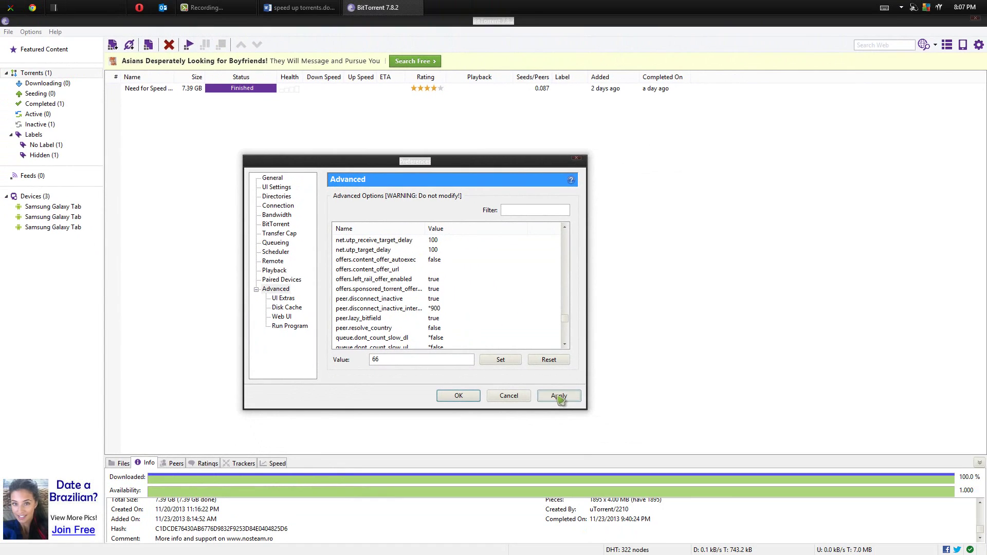
# Apply the changed preferences and confirm with OK to close the dialog
pyautogui.click(559, 396)
pyautogui.click(457, 397)
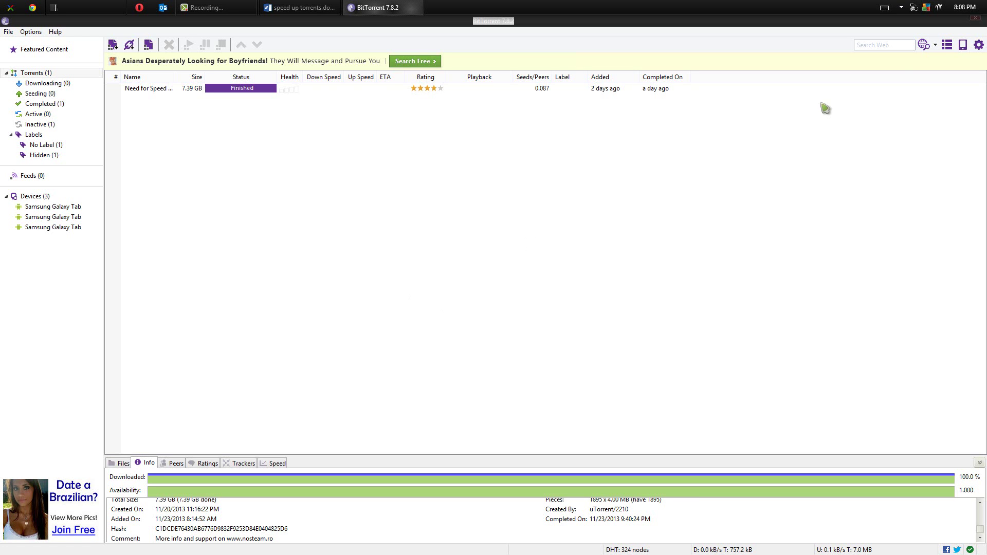
# Close the BitTorrent window with its top-right X button
pyautogui.click(975, 18)
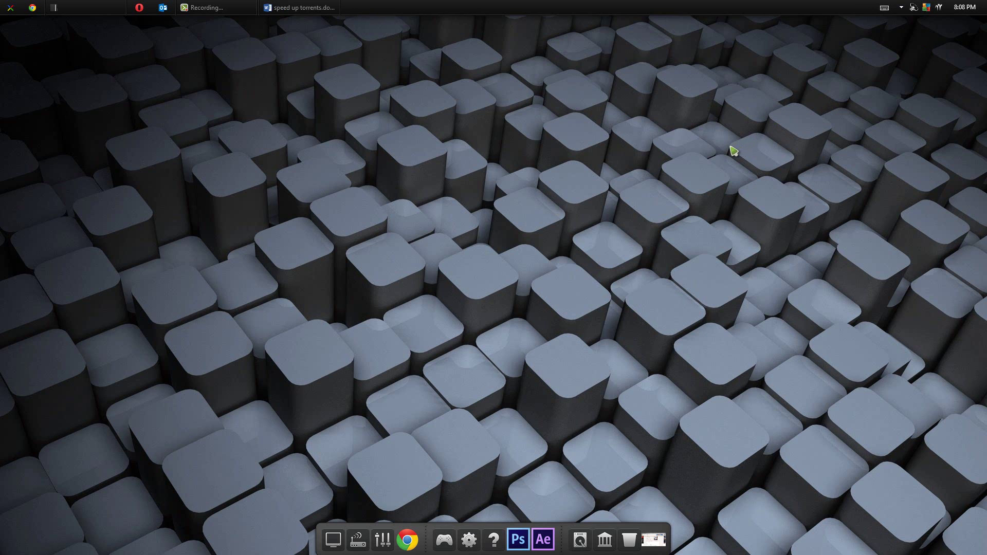